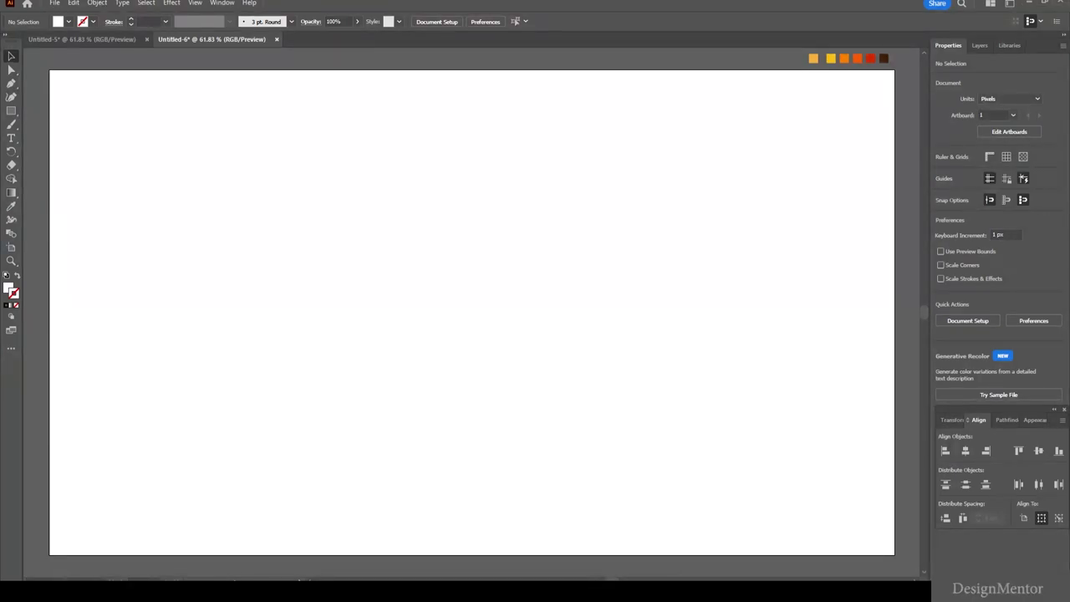
Set the Type tool's font to Loki Cola at 700 pt, with the artboard still blank.
click(11, 138)
click(496, 23)
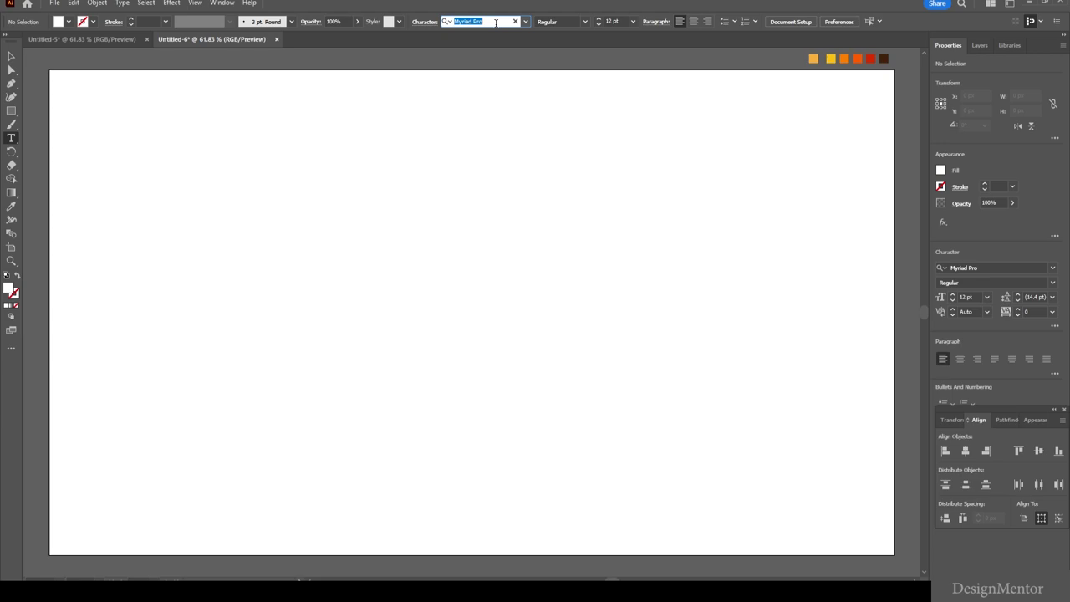
text(loki)
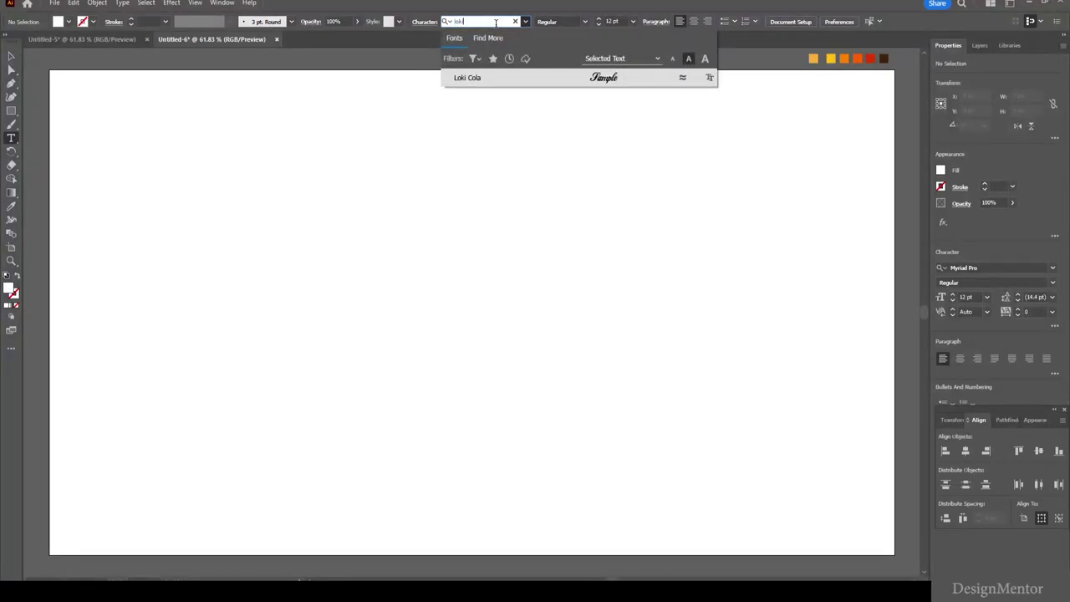
click(479, 80)
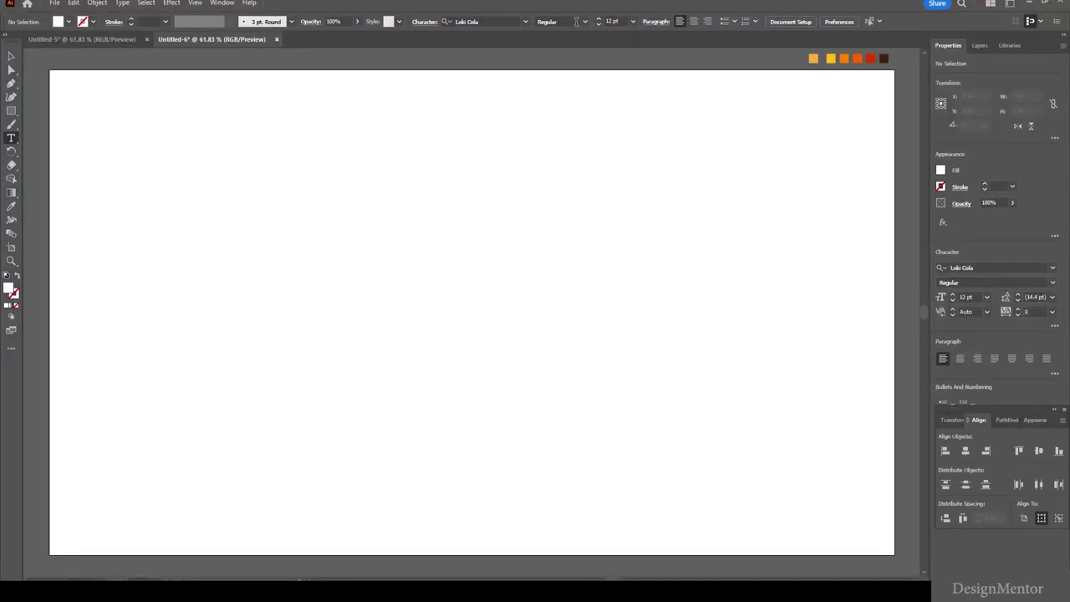
click(621, 21)
double_click(621, 22)
text(700)
key(Return)
click(12, 56)
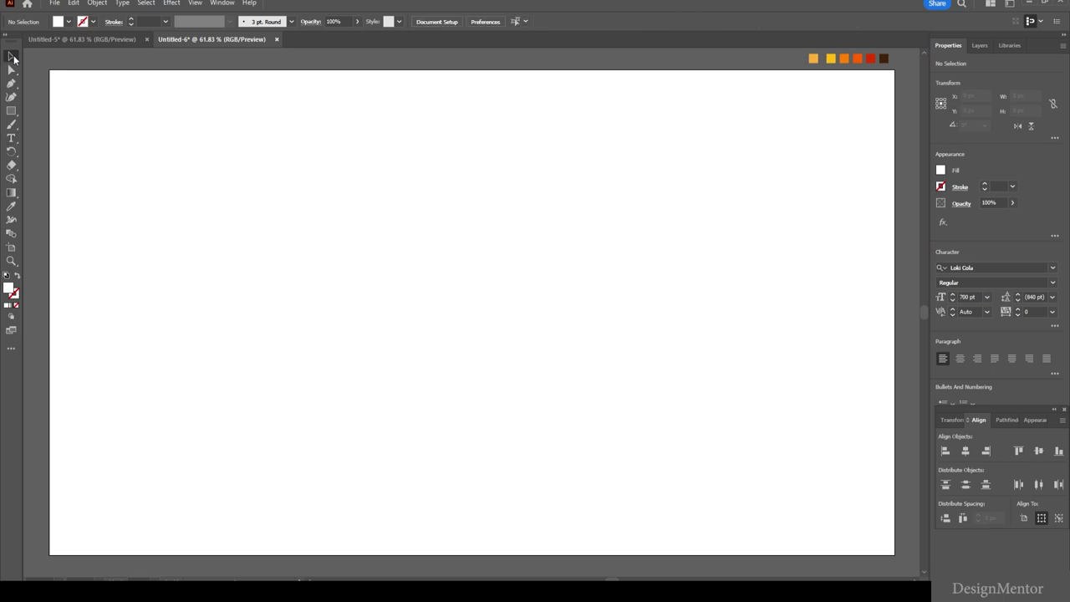
click(11, 137)
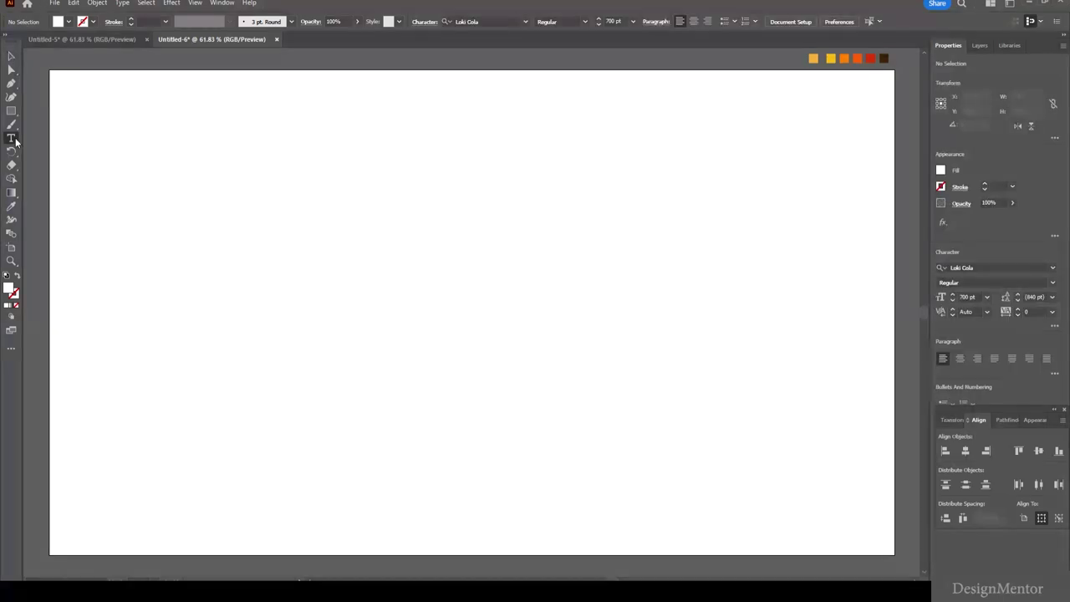
Type the word 'Love' on the artboard, removing the leftover placeholder letters.
click(77, 326)
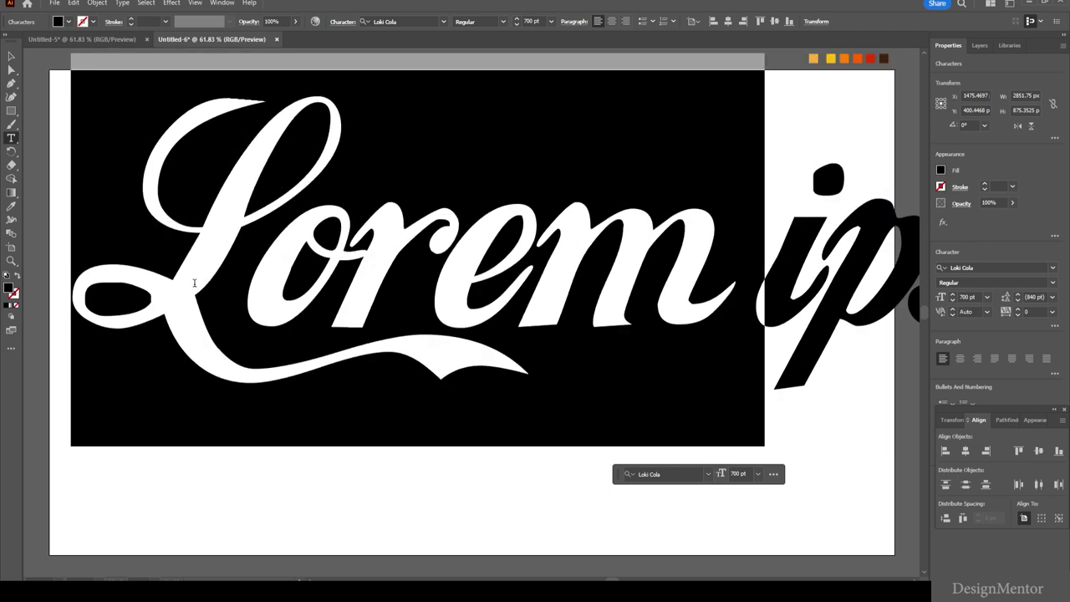
text(Love)
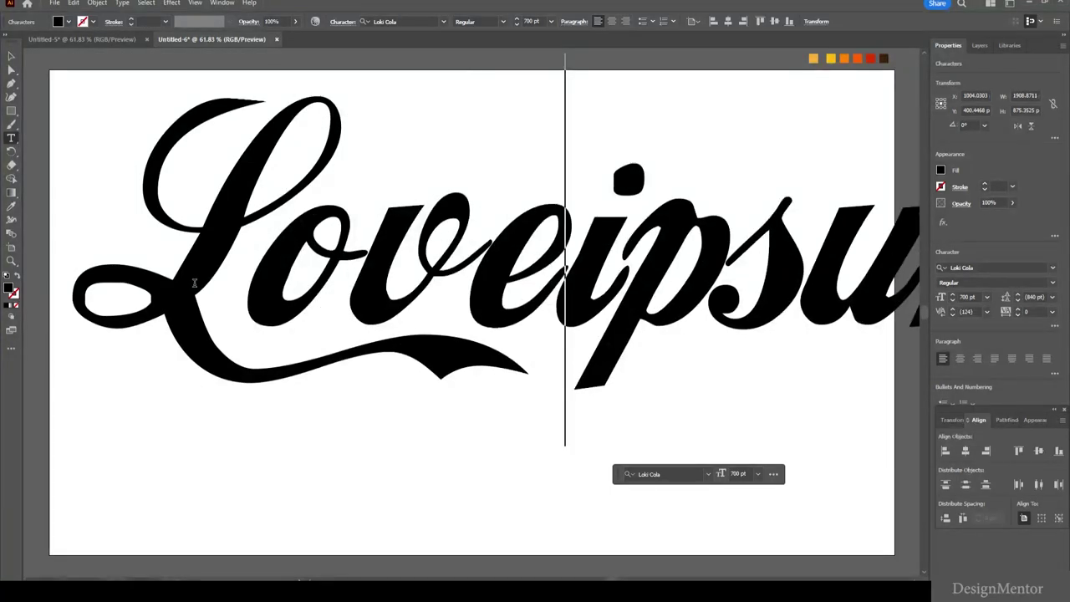
key(Delete)
key(Delete)
key(Delete)
key(Delete)
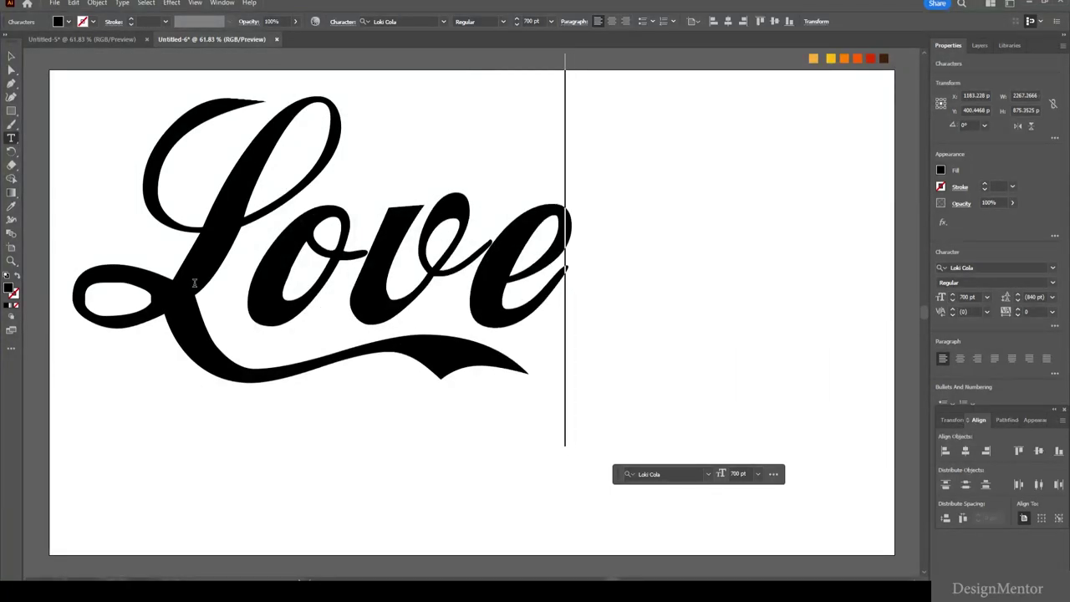
click(14, 56)
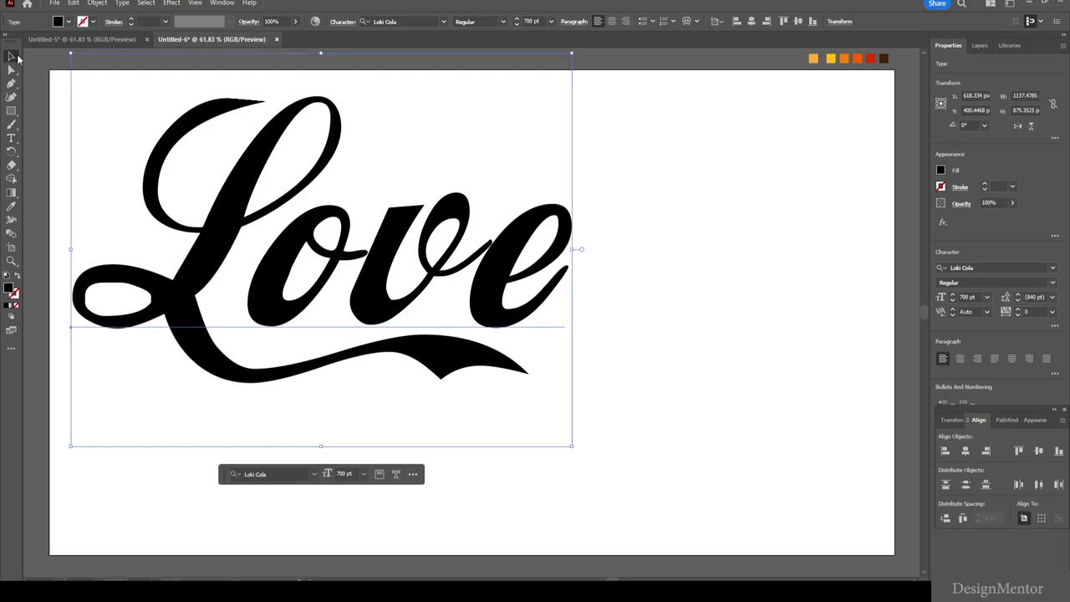
Centre the Love text horizontally and vertically on the artboard.
click(761, 273)
click(494, 270)
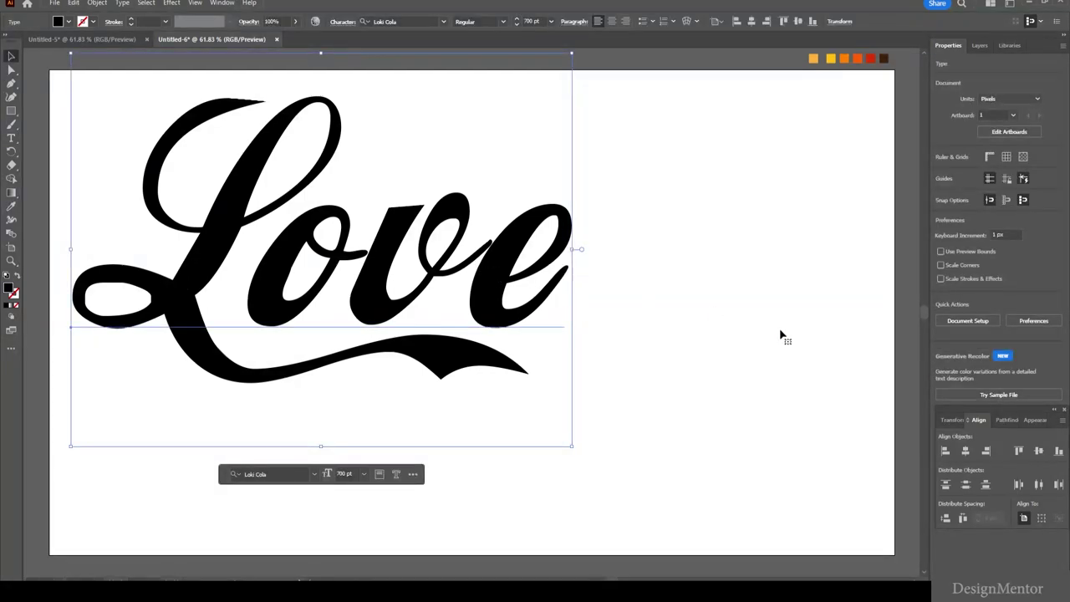
click(965, 452)
click(1038, 451)
click(794, 390)
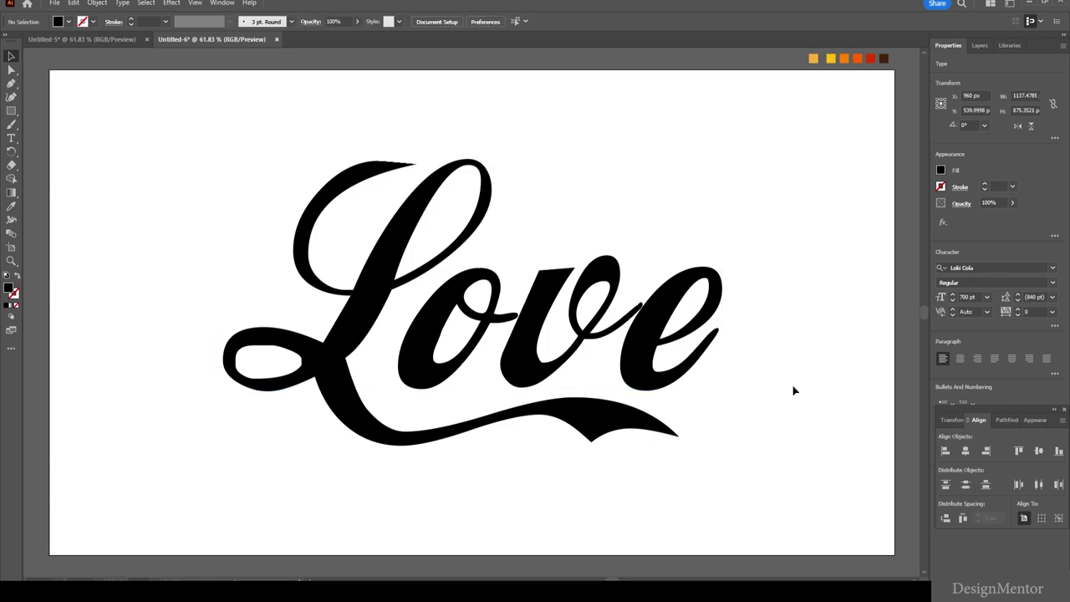
Add a new fill to the Love text and colour it with the yellow swatch.
click(531, 345)
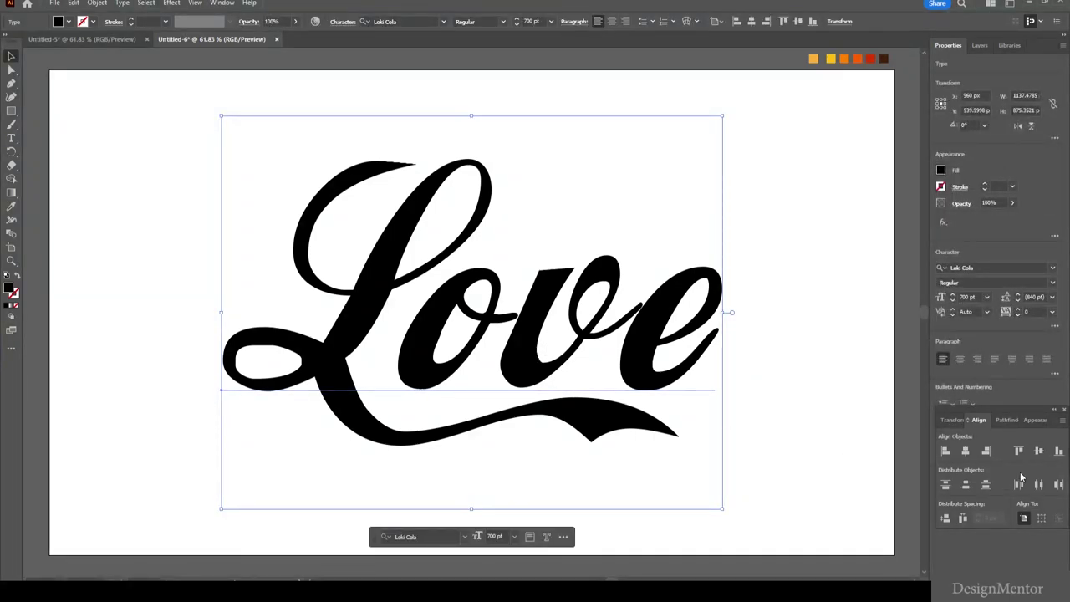
click(1037, 421)
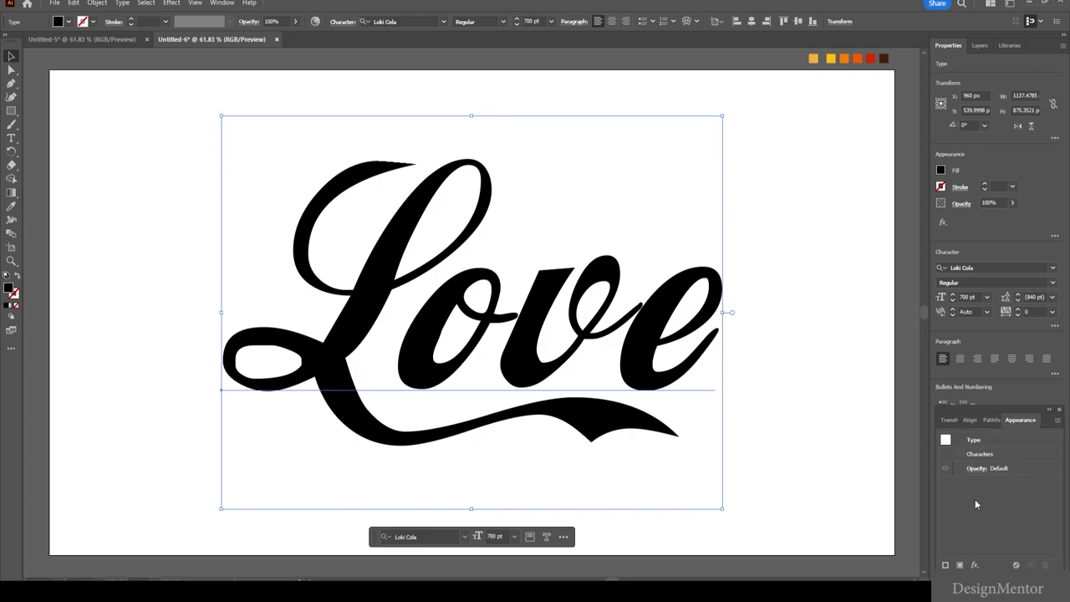
click(960, 565)
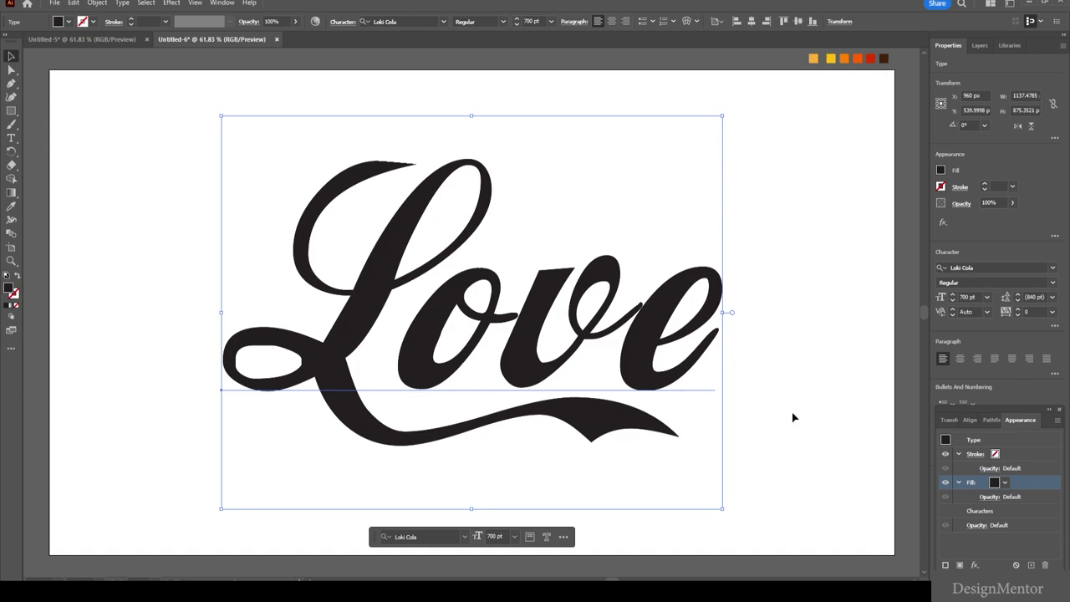
key(i)
click(831, 57)
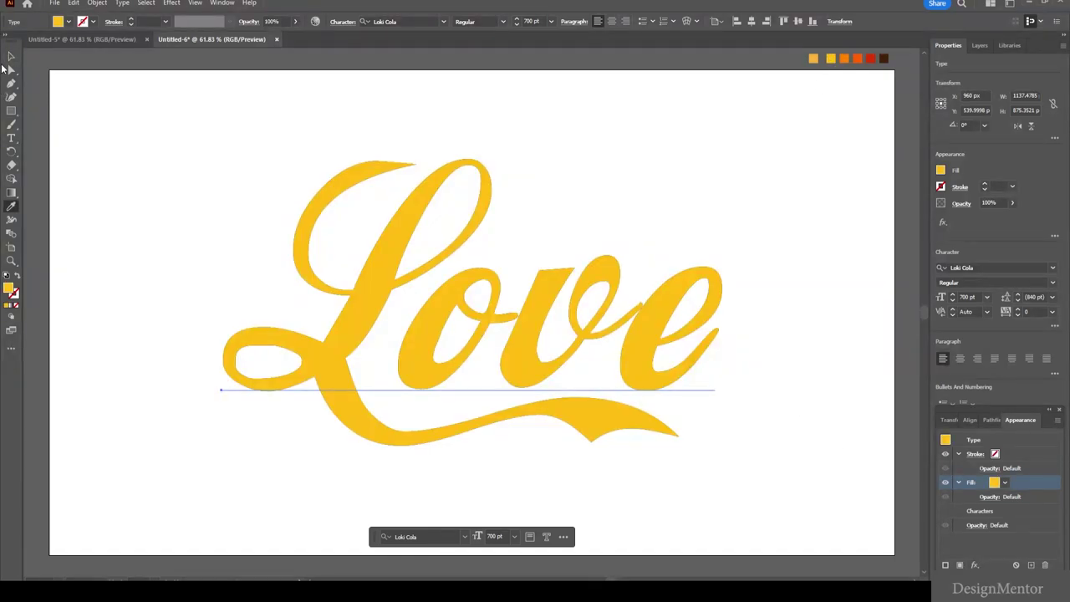
key(v)
click(108, 125)
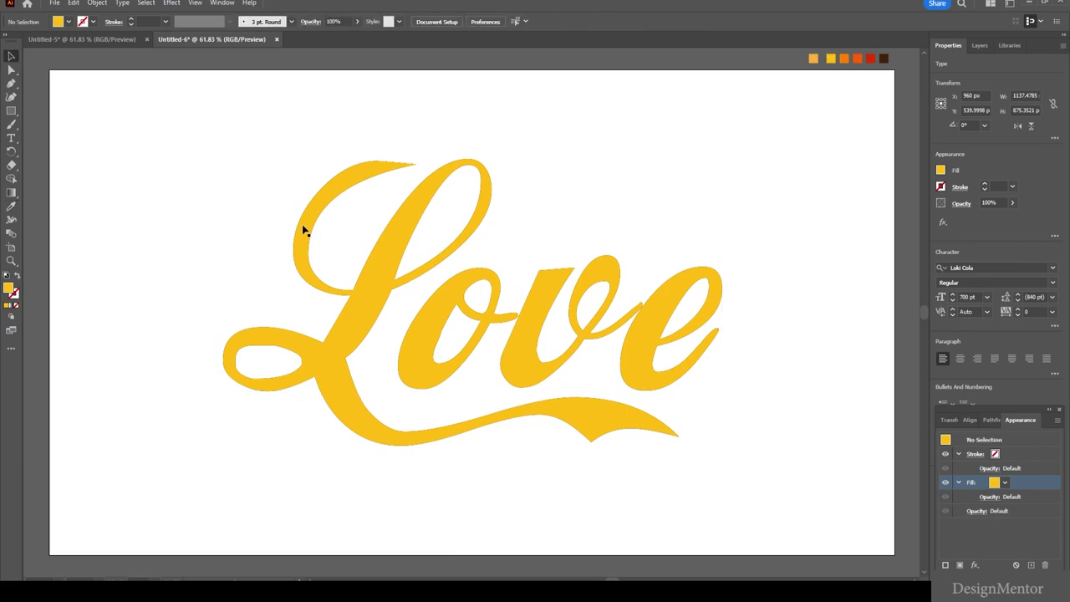
click(396, 242)
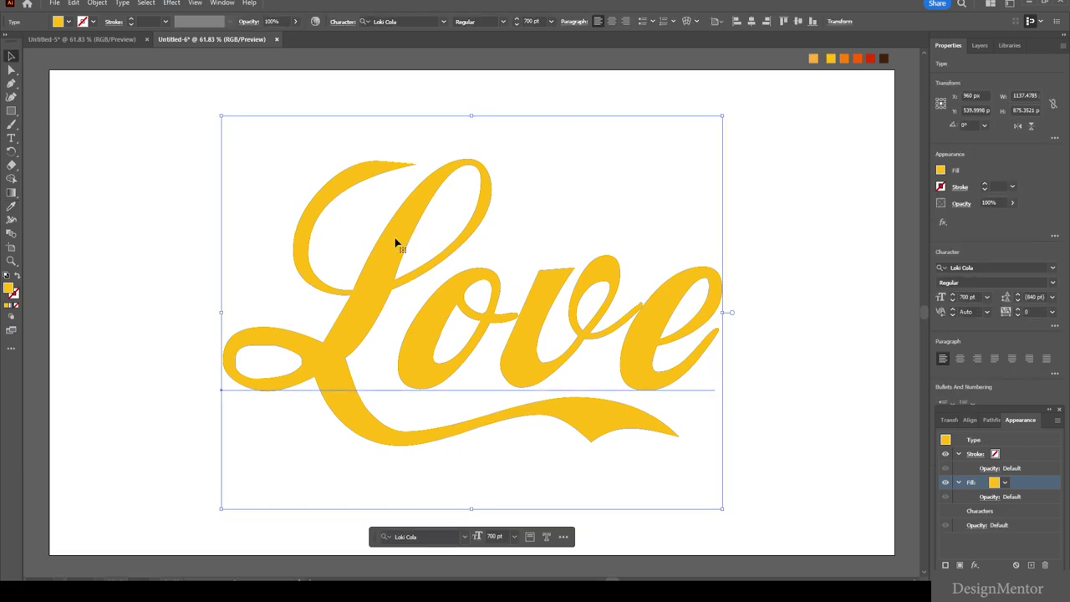
Duplicate the yellow fill and recolour the copy with the orange swatch.
click(1033, 566)
click(1030, 515)
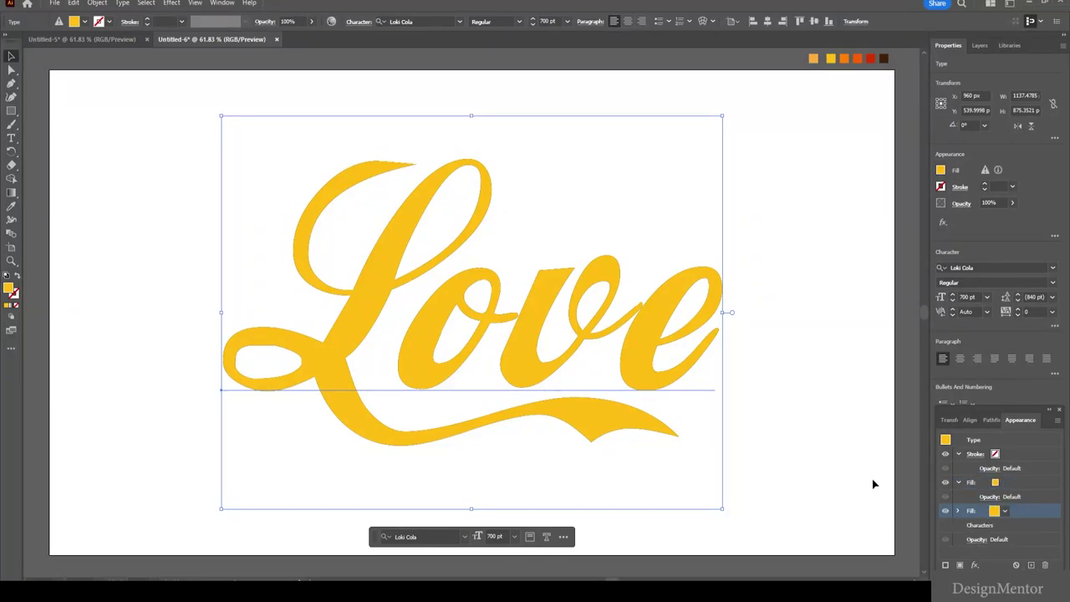
key(i)
click(844, 60)
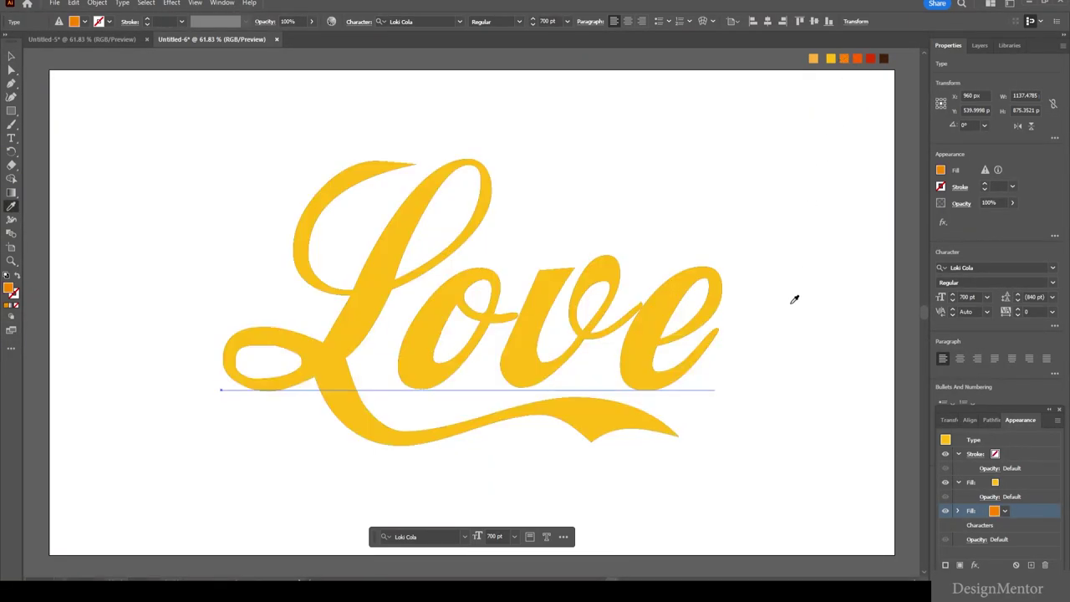
Give the orange fill a Transform effect moving 1 px horizontally and vertically, 20 copies.
click(975, 565)
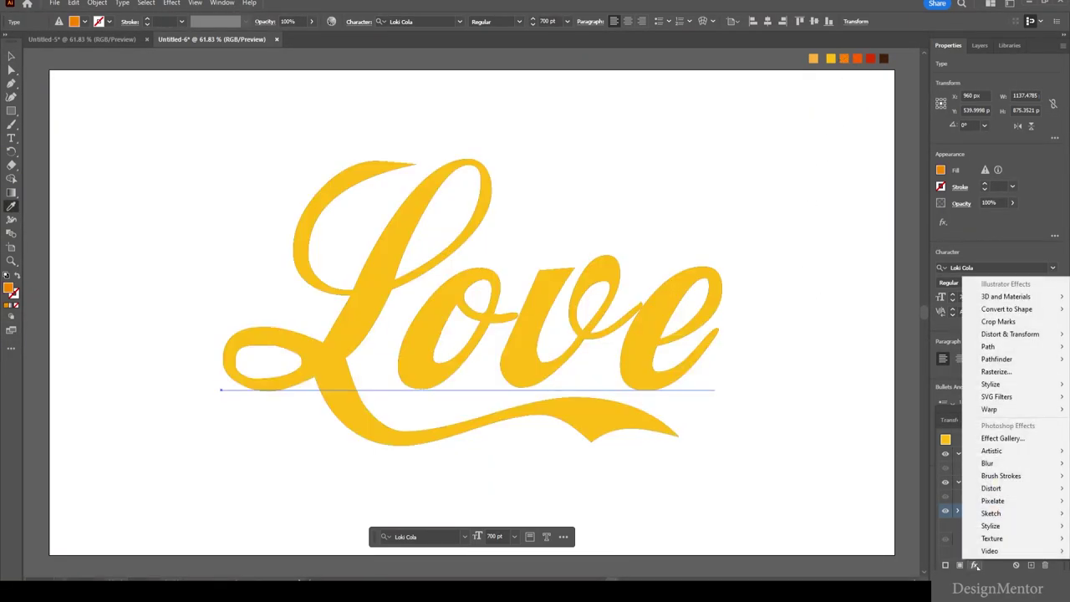
mouse_move(1010, 333)
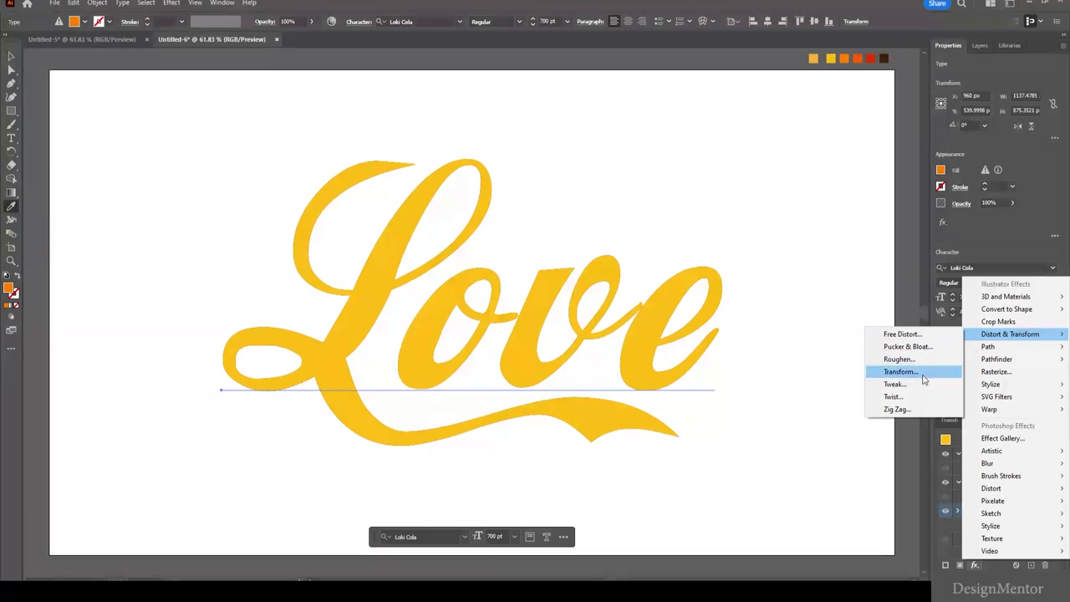
click(899, 371)
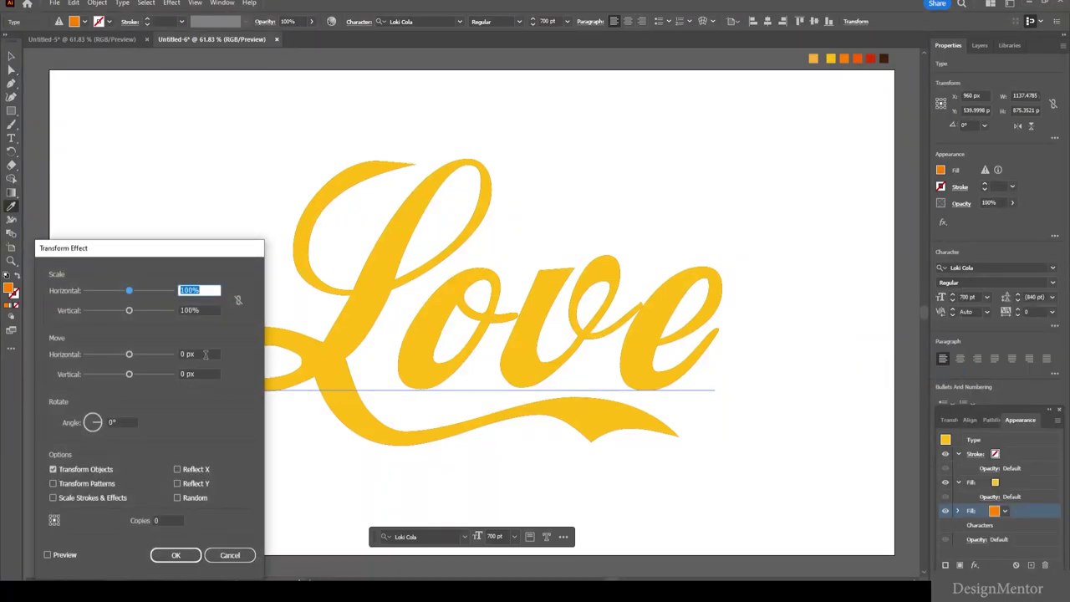
click(205, 354)
text(1)
key(Tab)
text(1)
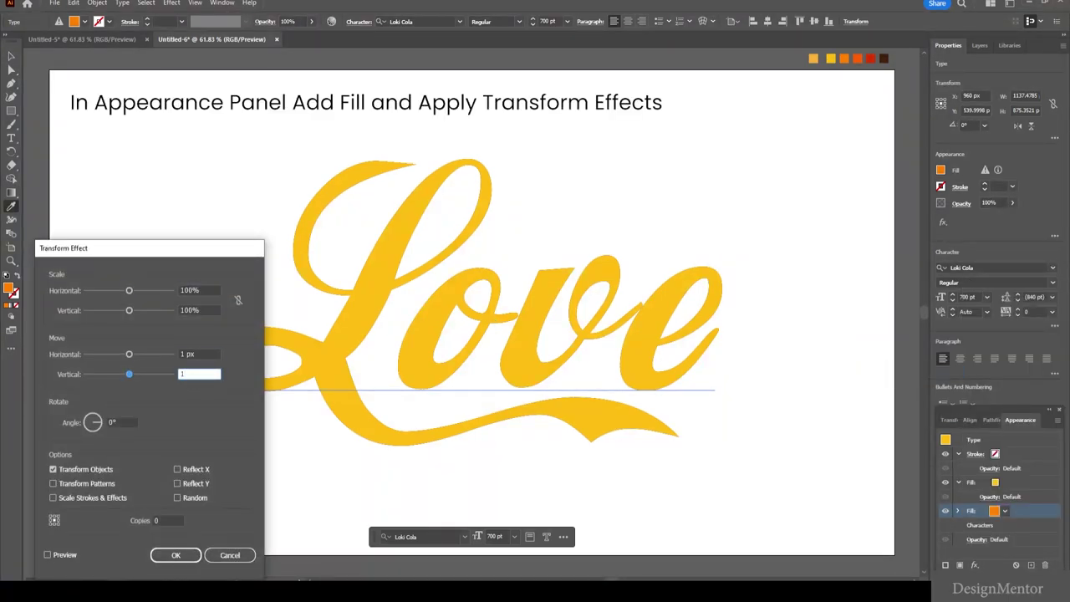
click(161, 521)
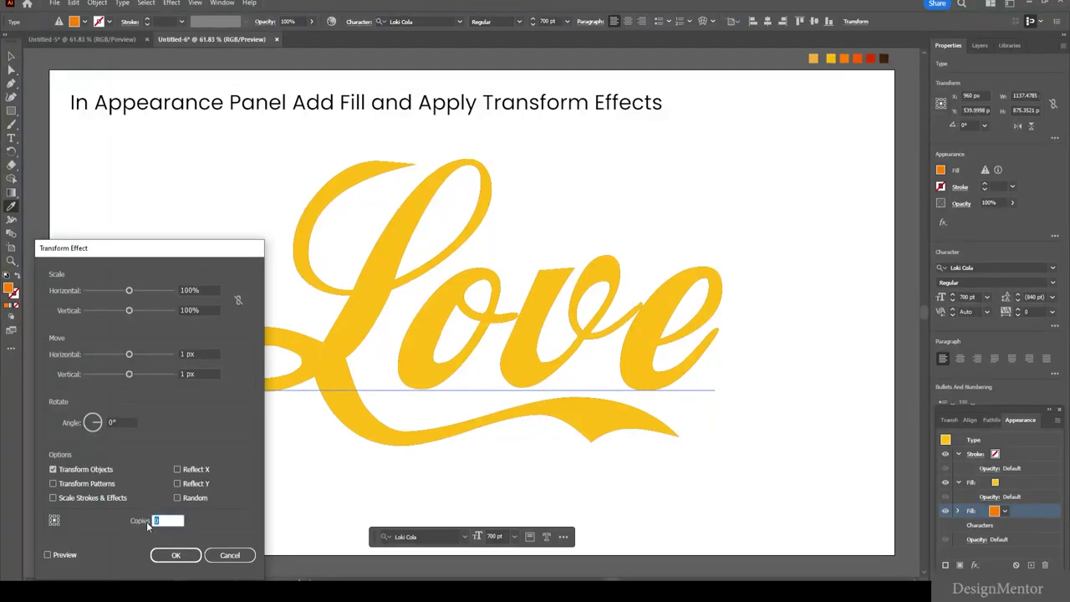
text(2)
click(48, 555)
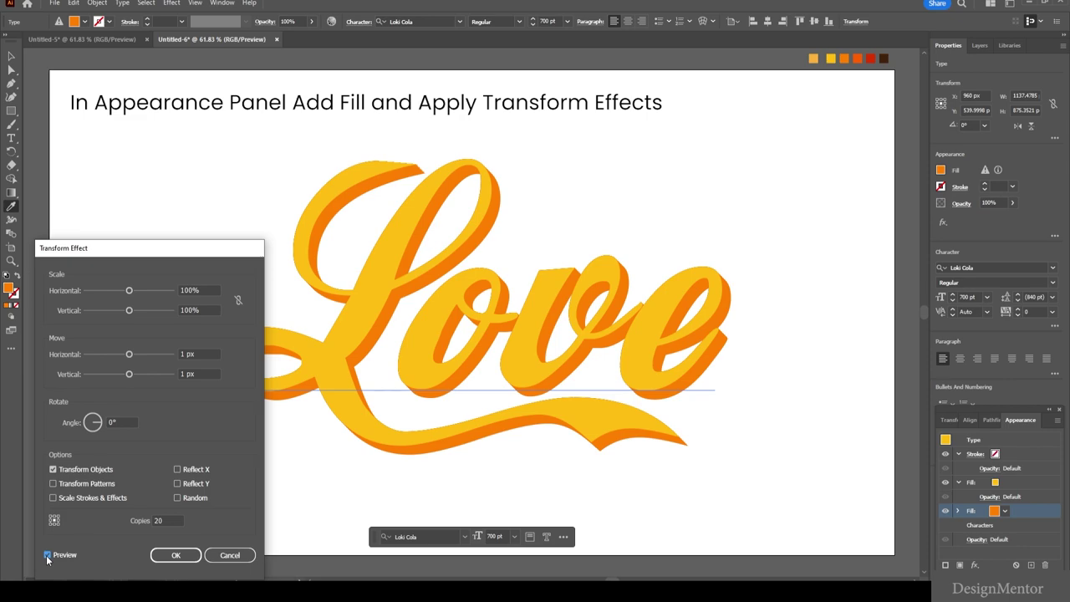
click(171, 554)
click(11, 56)
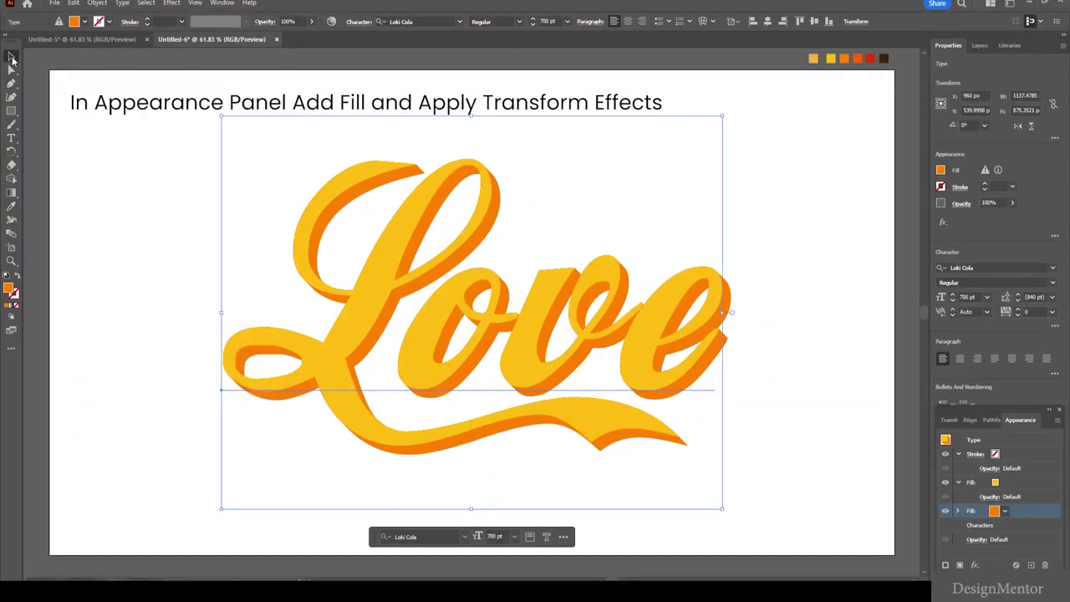
click(90, 89)
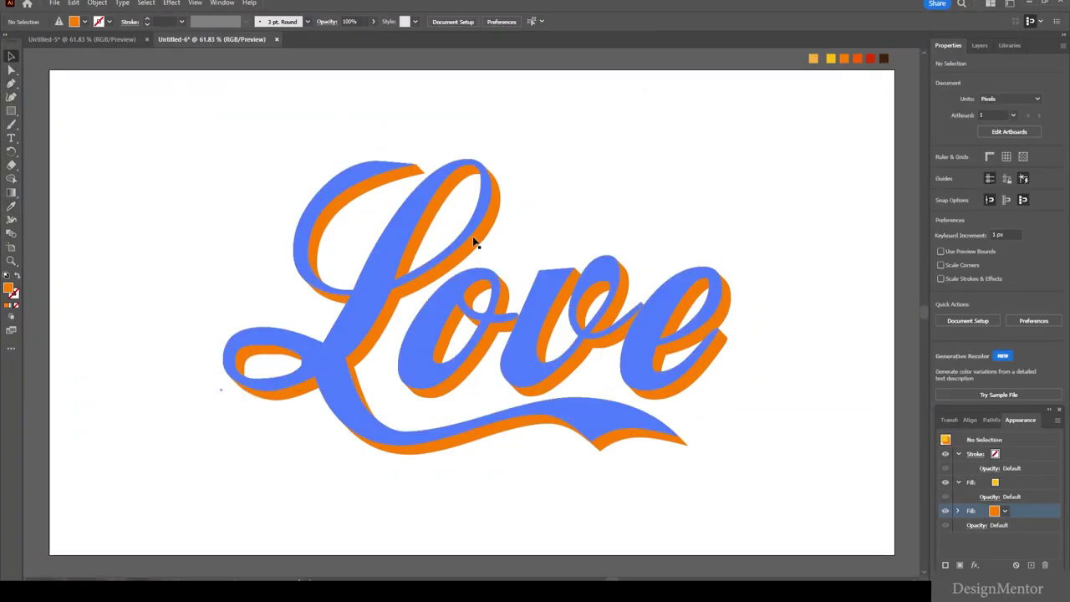
Duplicate the orange fill and recolour the lower copy with the darker orange swatch.
click(397, 263)
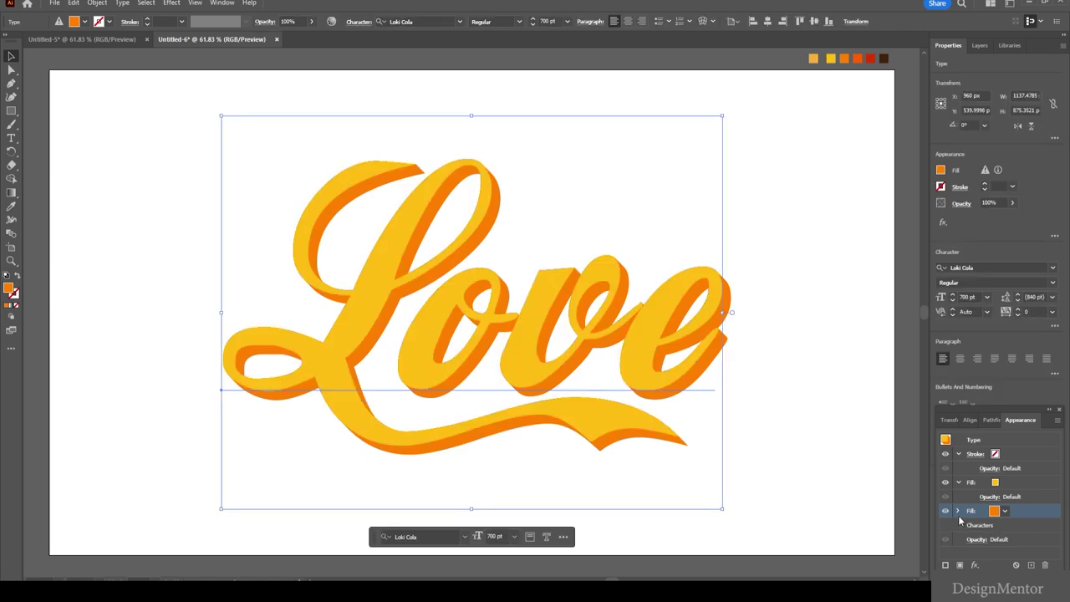
click(1030, 565)
click(1033, 526)
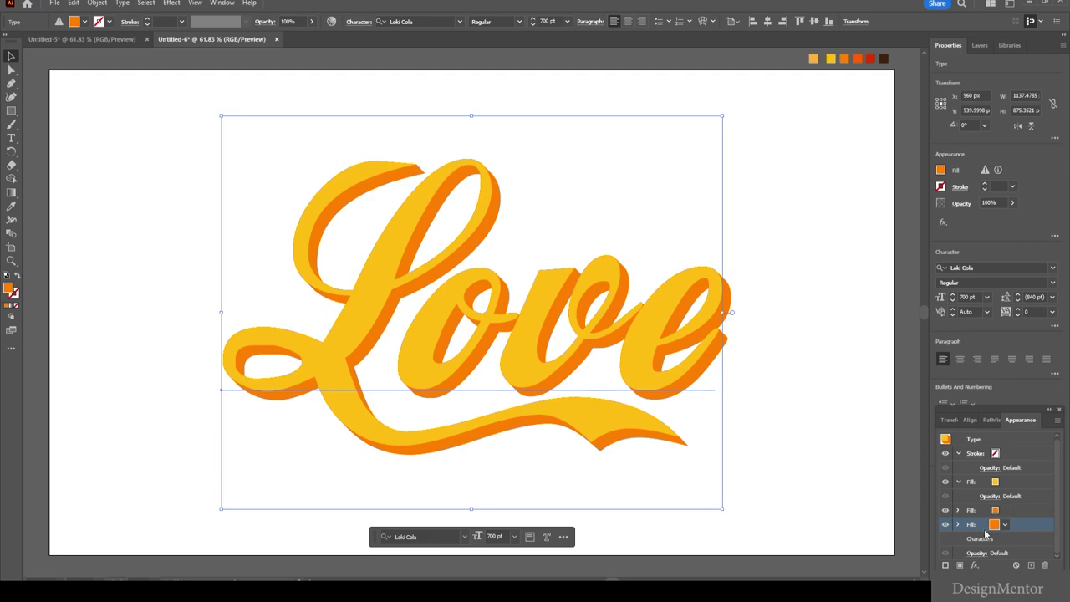
click(959, 525)
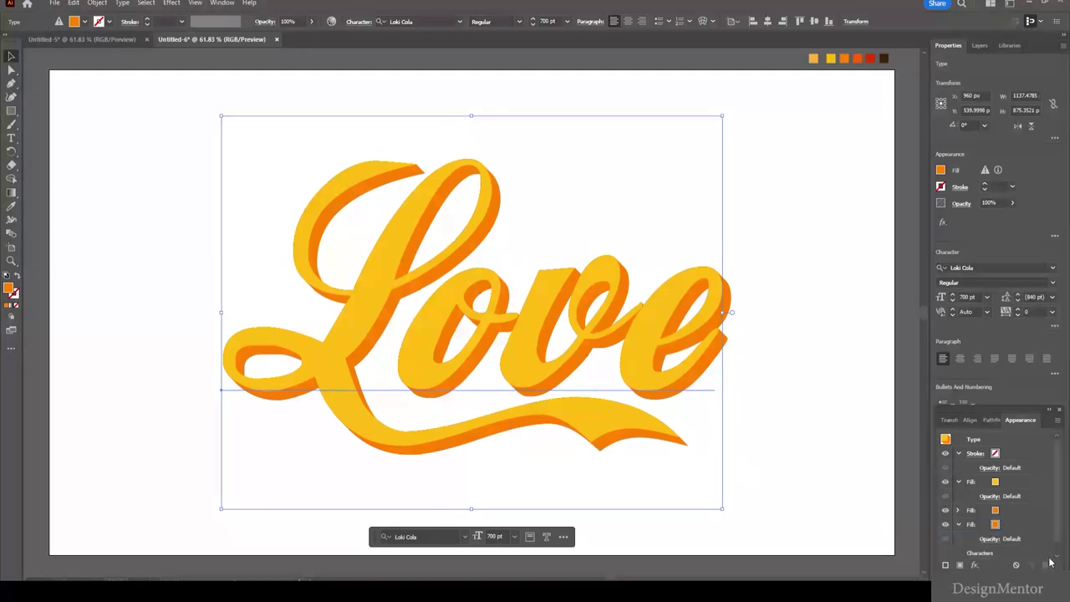
scroll(1058, 502, down, 1)
click(1028, 514)
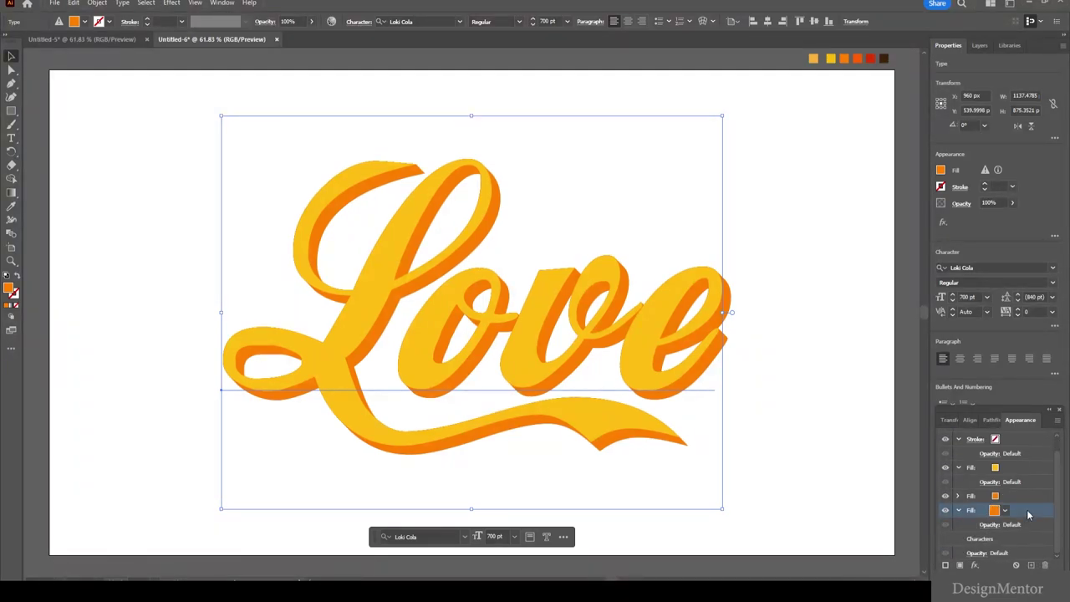
key(i)
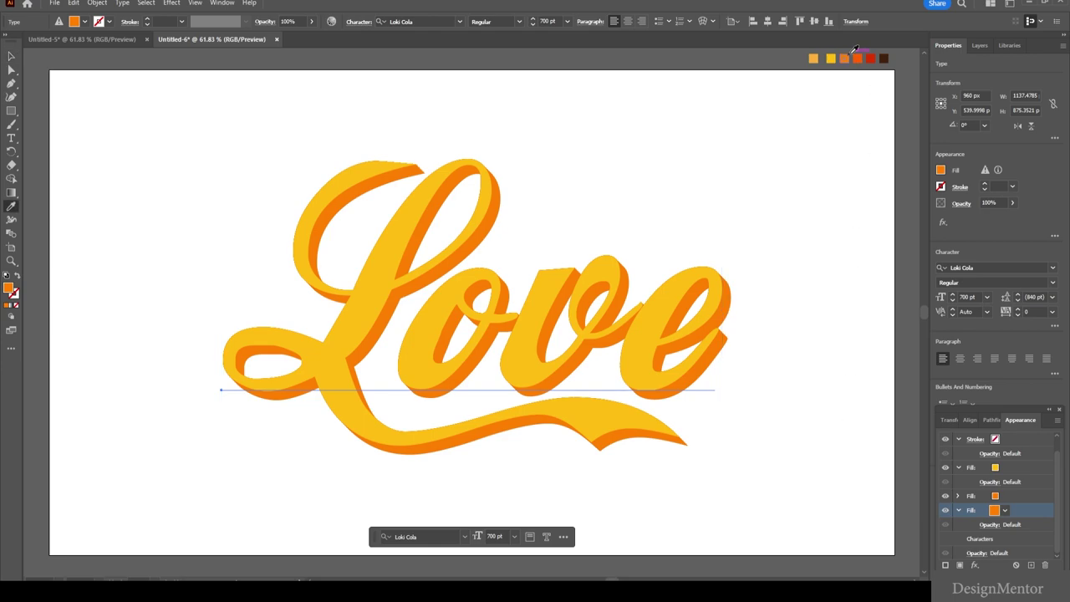
click(858, 57)
Give the darker orange fill a Transform effect with 1 px moves and 40 copies.
click(974, 565)
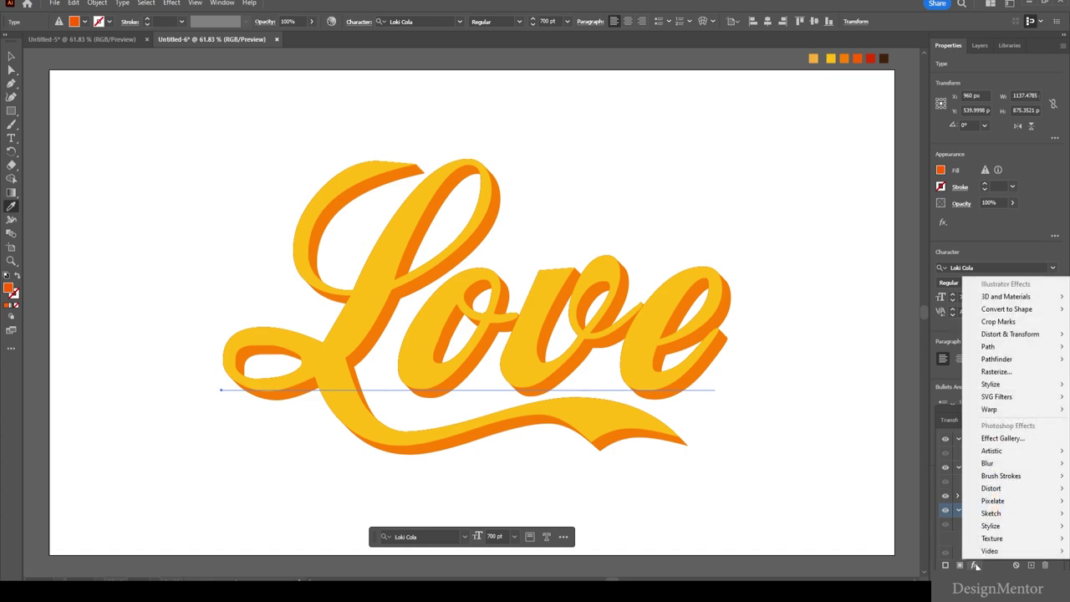
click(903, 371)
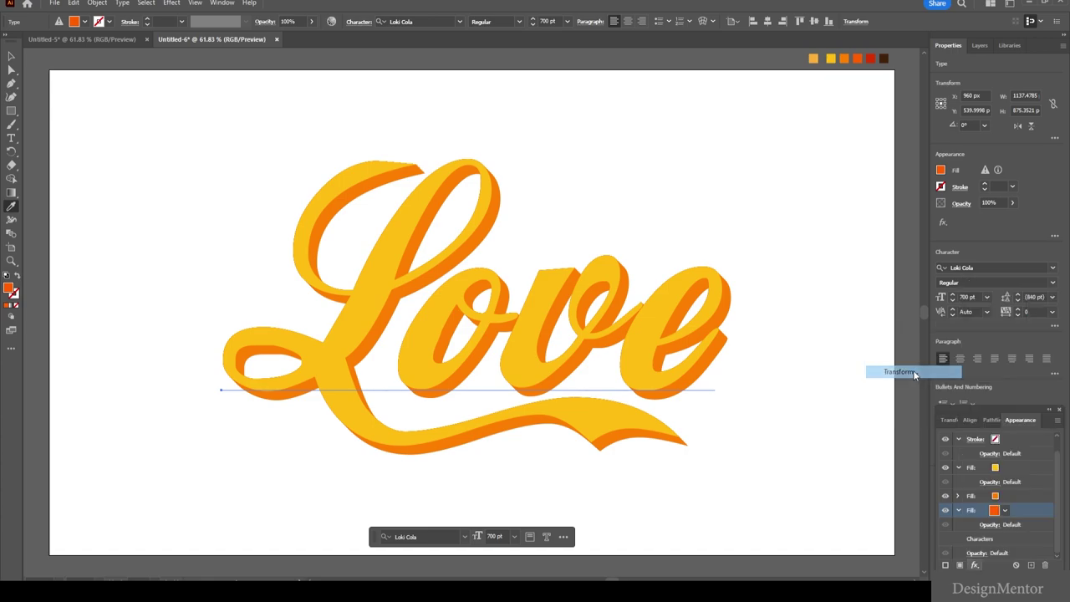
click(200, 355)
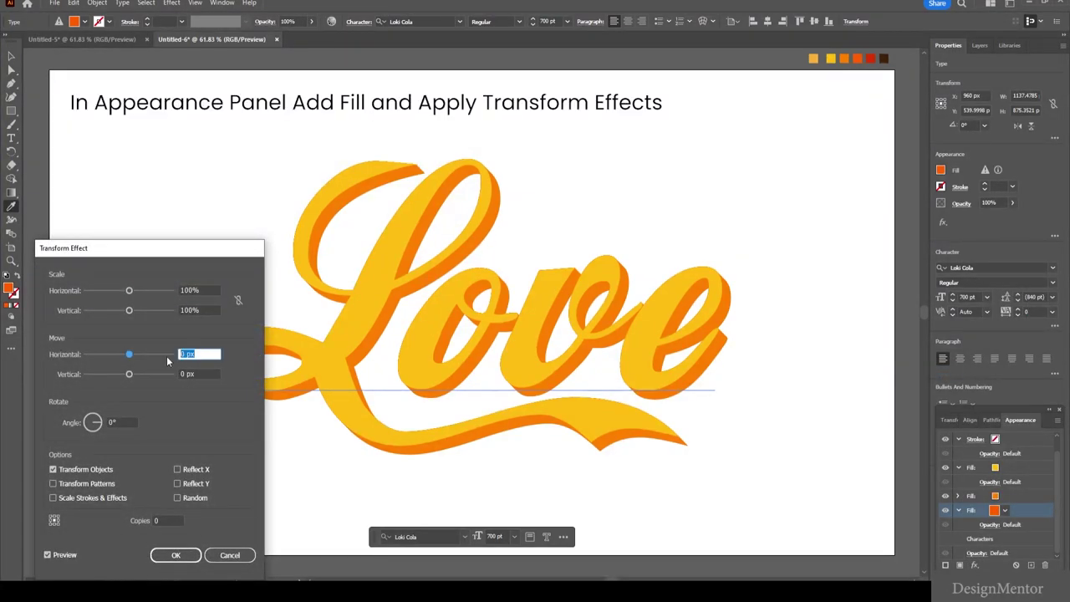
text(1)
key(Tab)
text(1)
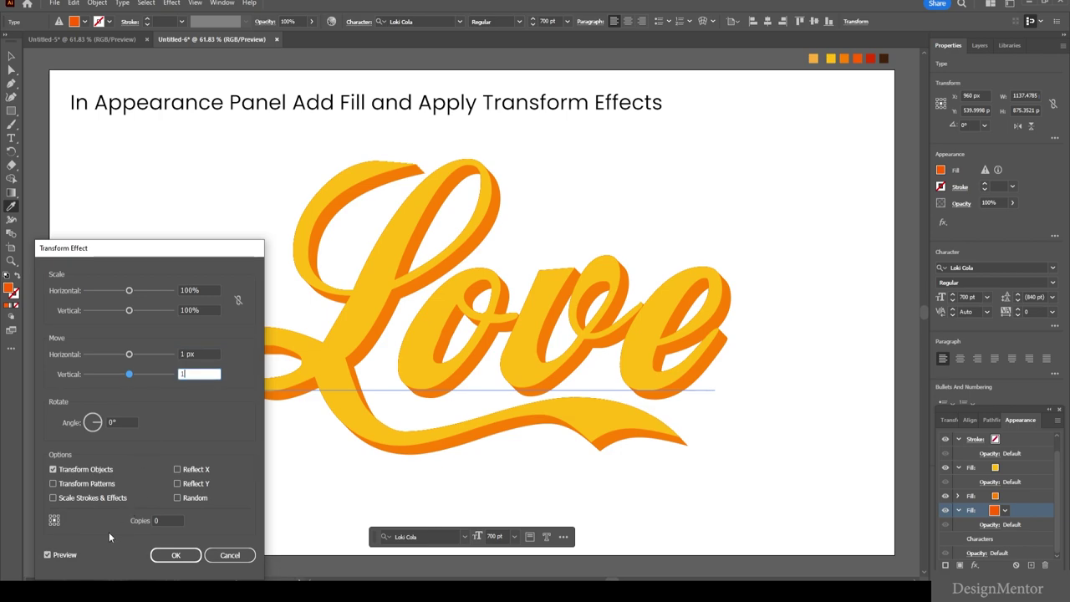
click(164, 520)
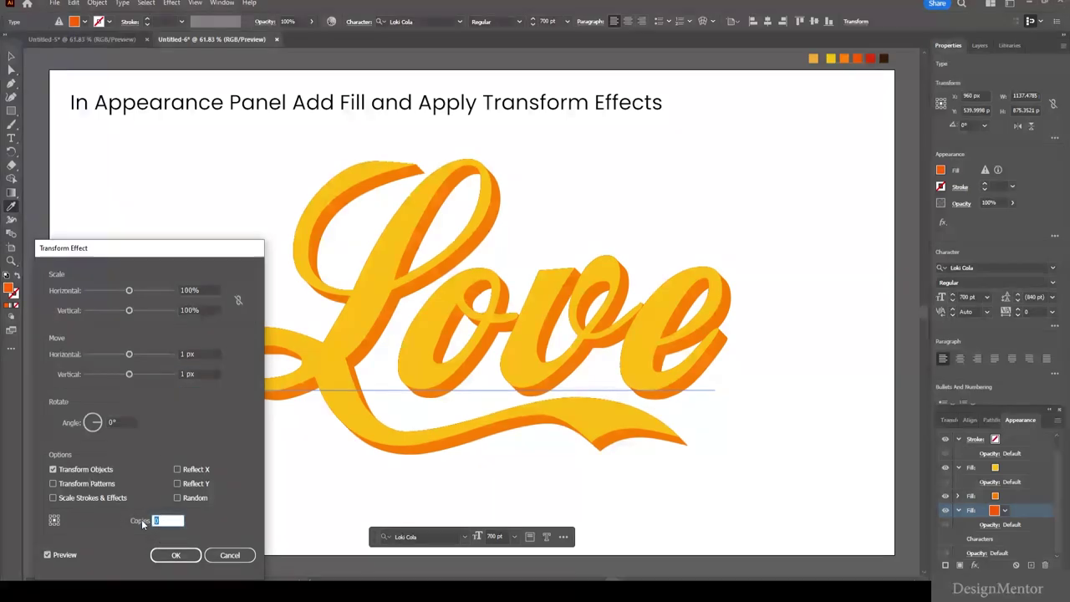
text(40)
click(175, 555)
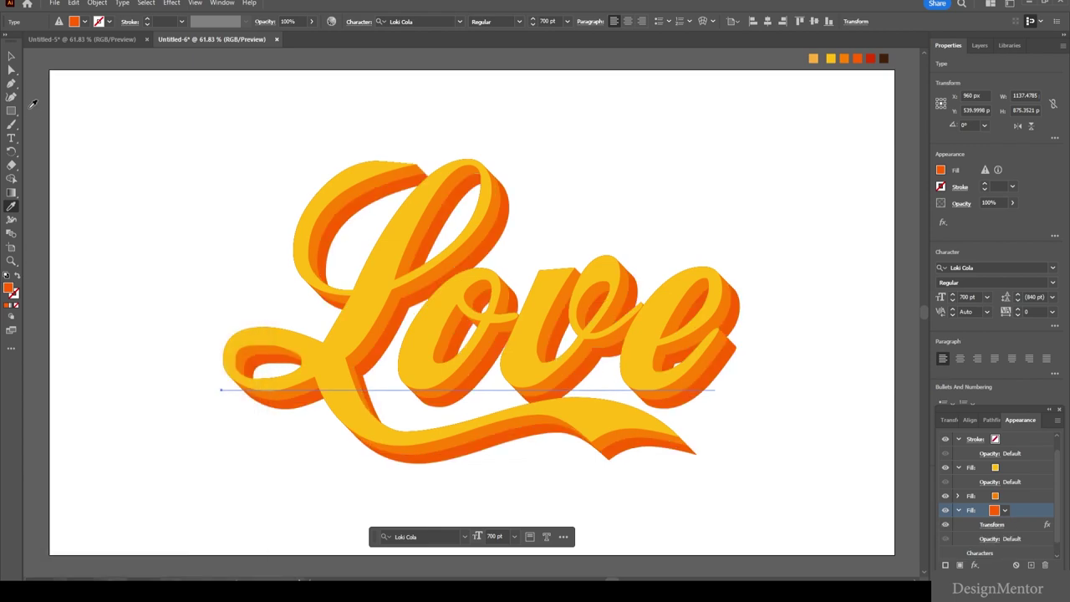
Reselect the Love text and collapse the fill details in the Appearance panel.
click(11, 56)
click(104, 114)
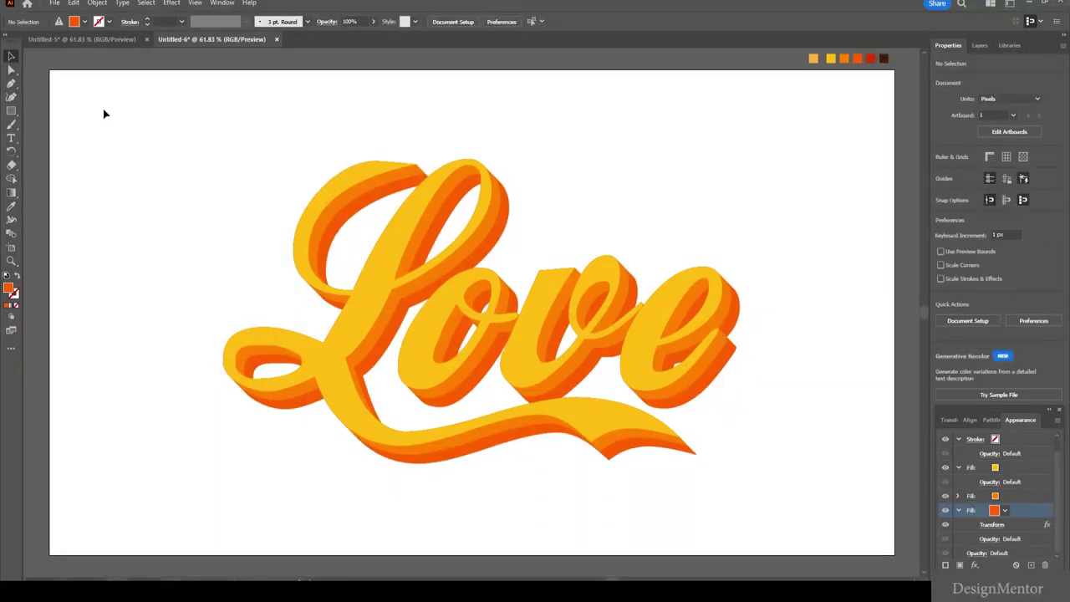
click(619, 282)
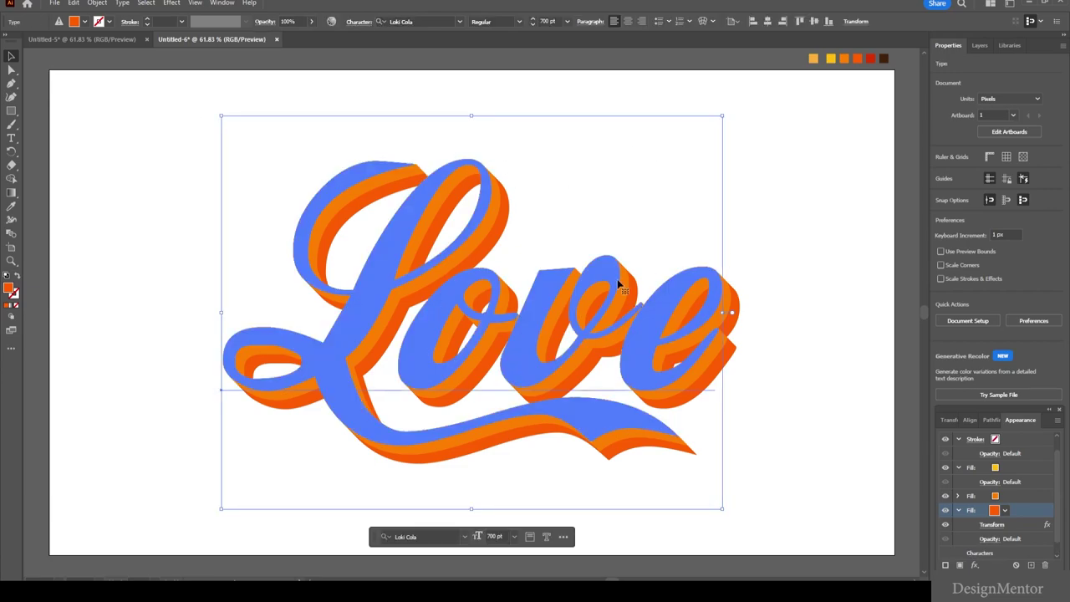
click(779, 137)
double_click(384, 270)
key(Escape)
click(958, 510)
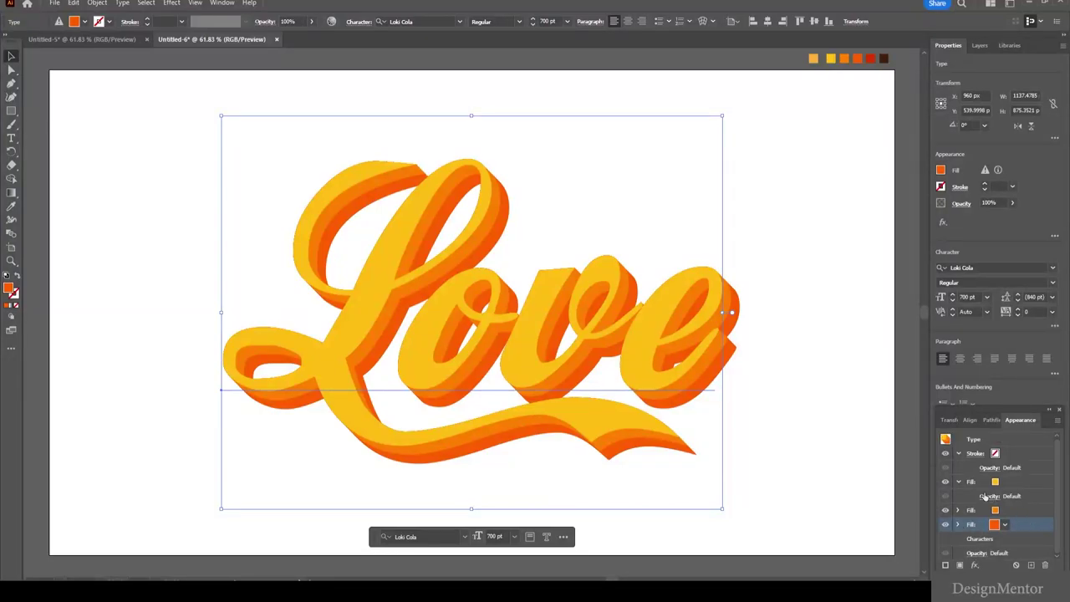
click(959, 482)
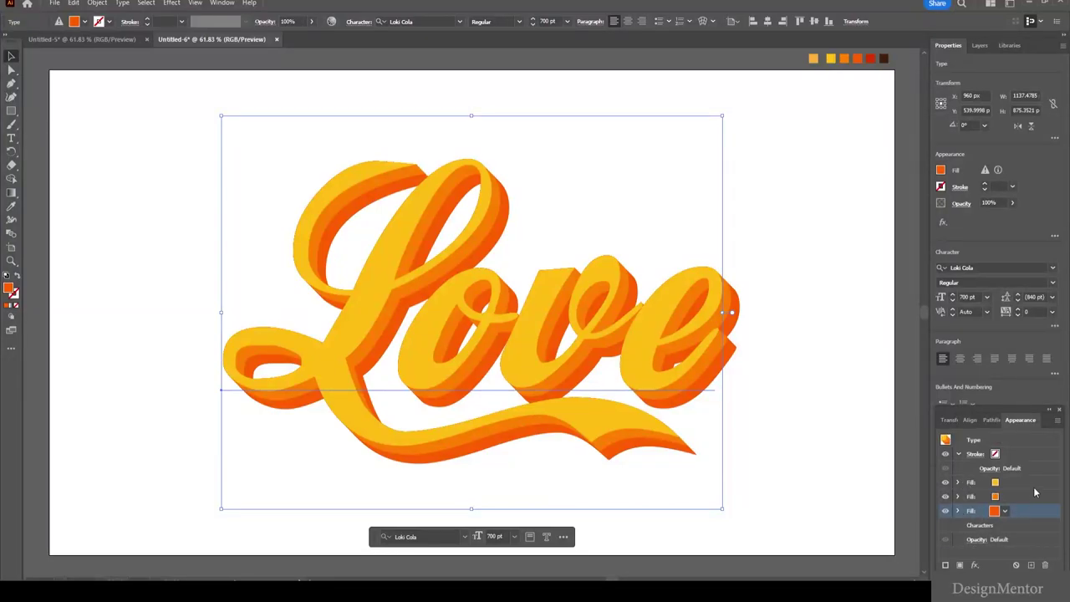
Duplicate the bottom fill, recolour it red, and delete its copied Transform effect.
click(1030, 565)
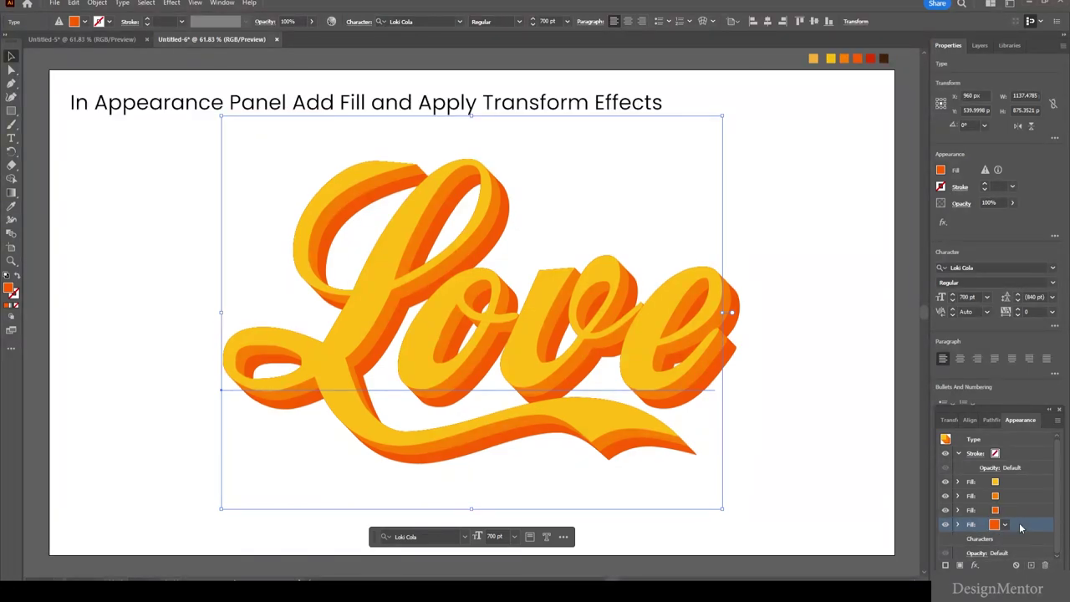
click(1031, 525)
key(i)
click(871, 58)
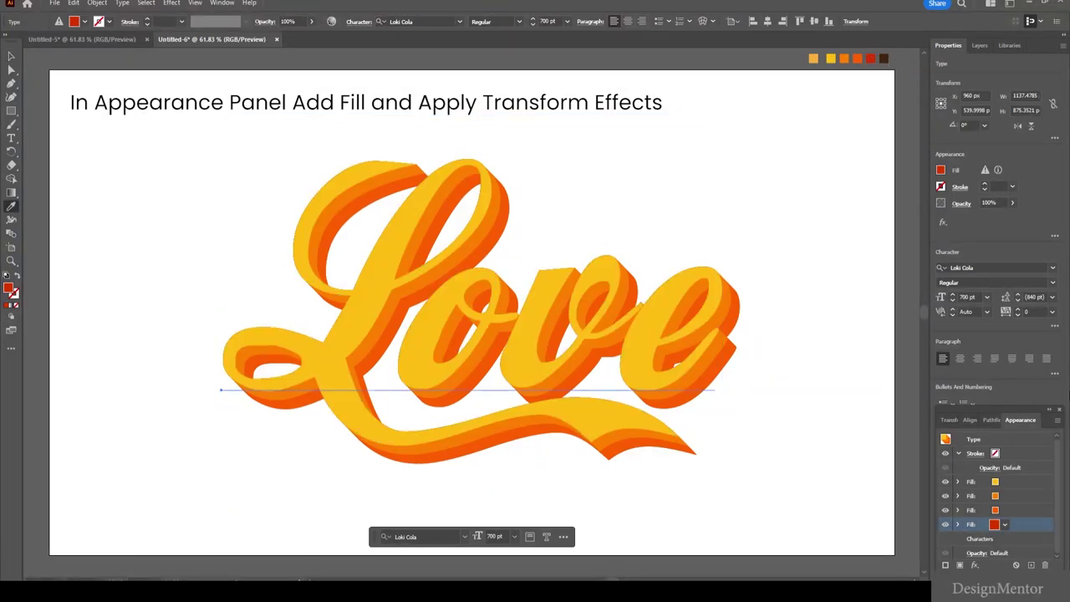
click(959, 524)
click(1007, 538)
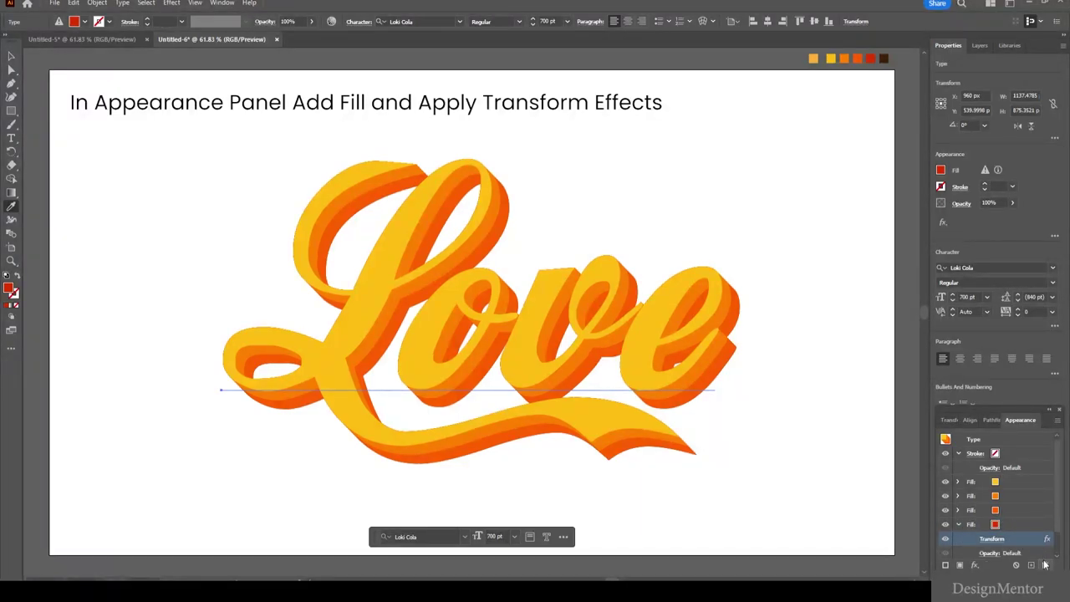
click(1046, 566)
click(1059, 557)
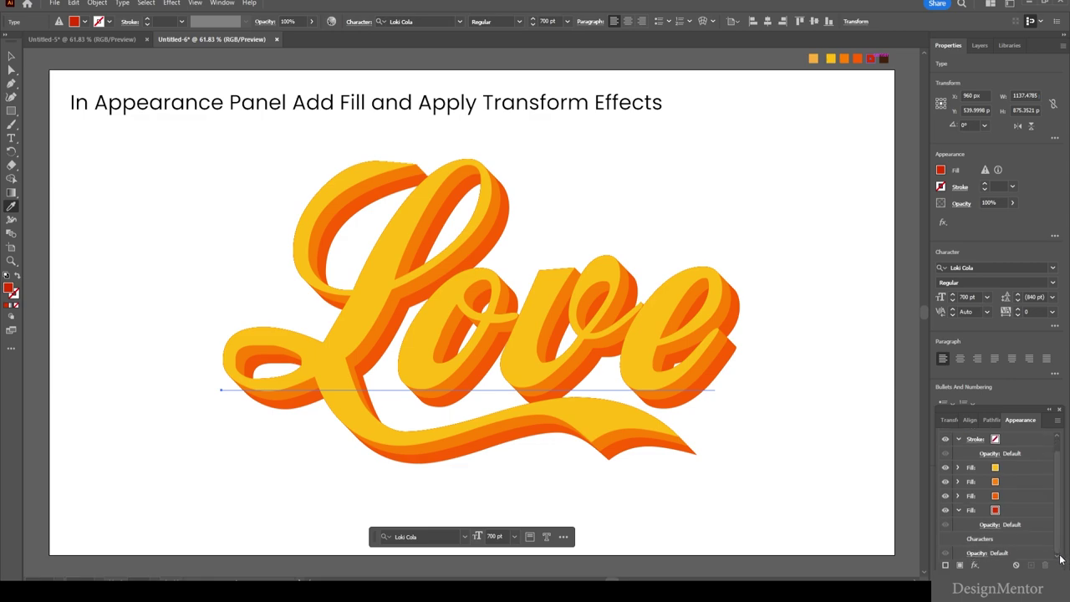
click(1030, 512)
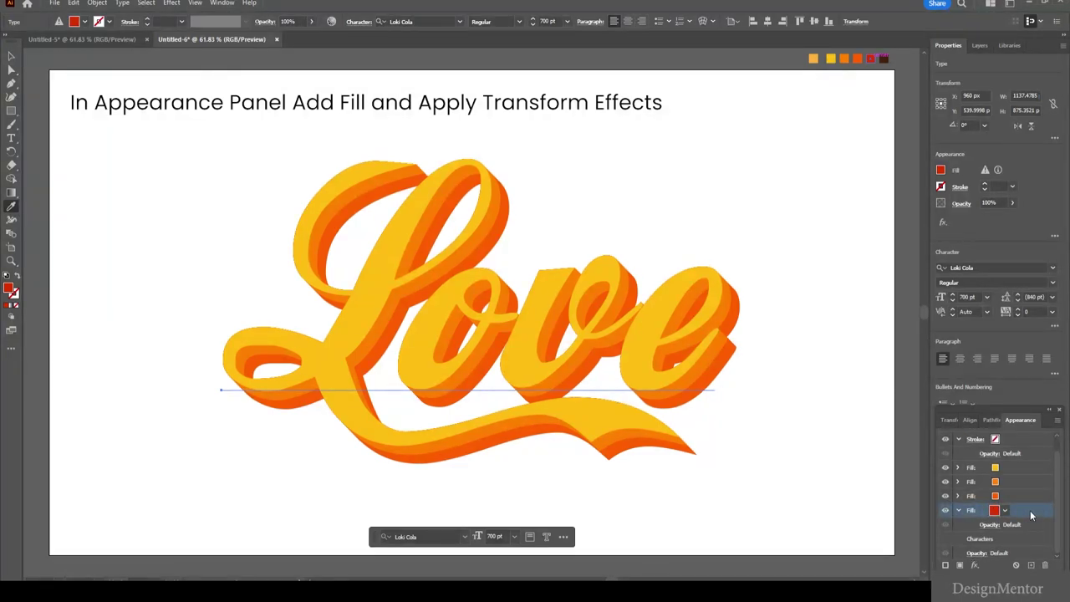
Give the red bottom fill a Transform effect with 1 px moves and 60 copies.
click(975, 565)
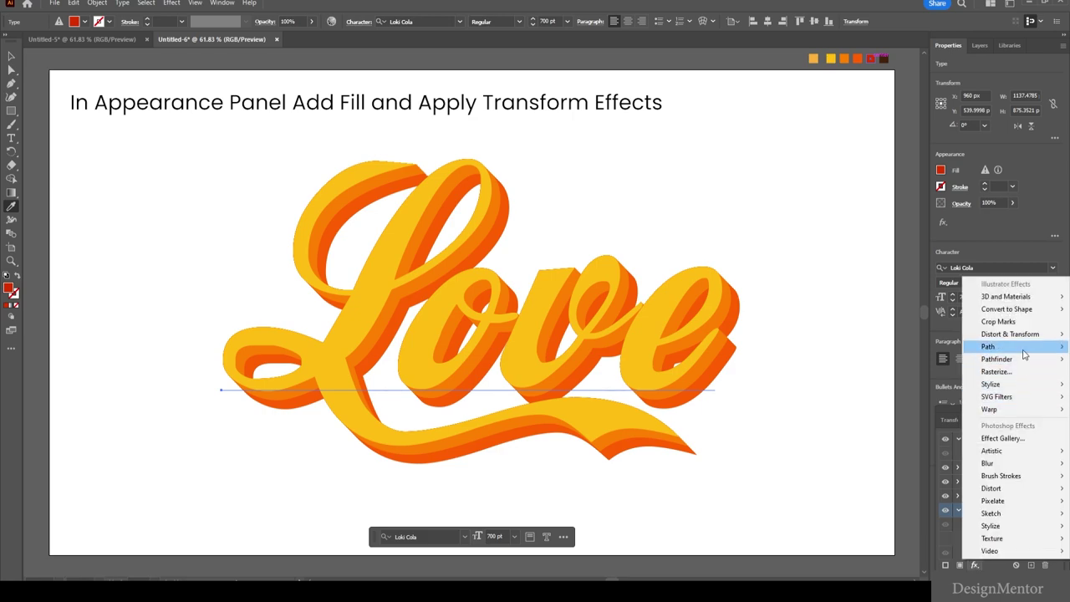
mouse_move(1009, 334)
click(920, 371)
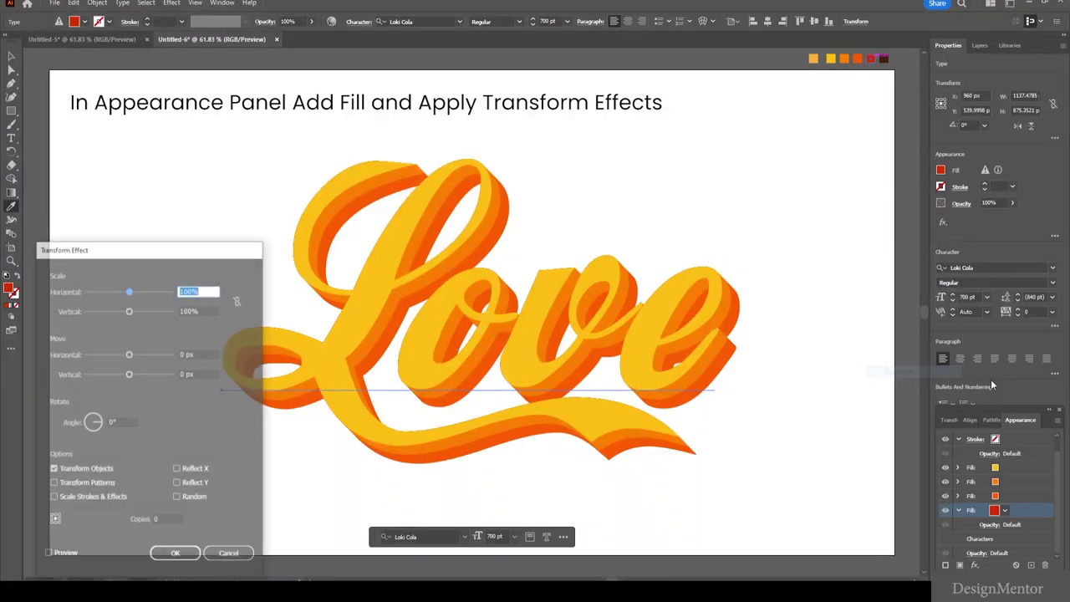
click(177, 355)
text(1)
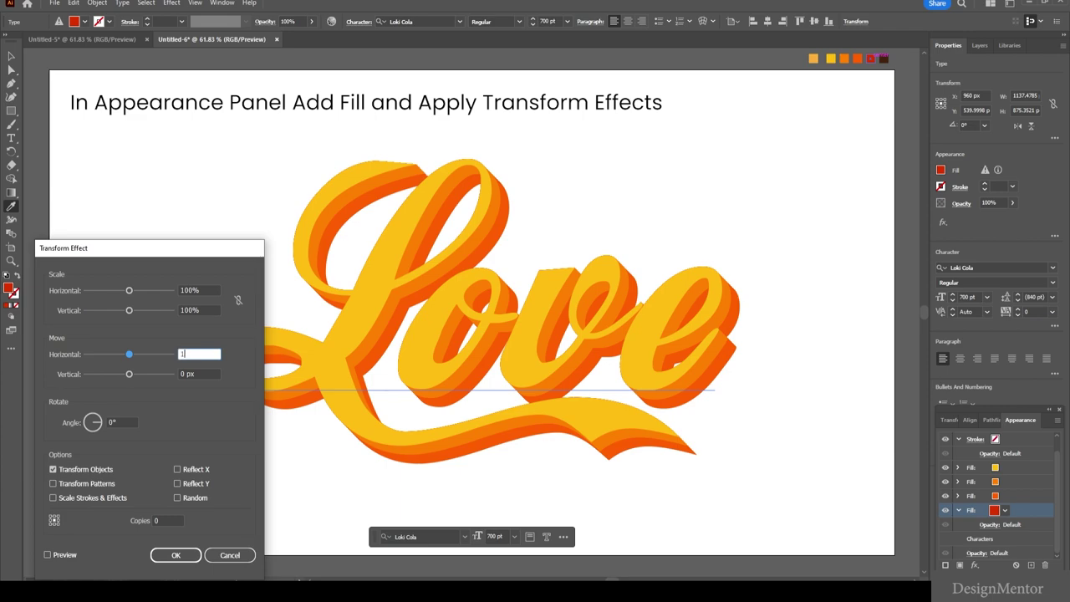
key(Tab)
text(1)
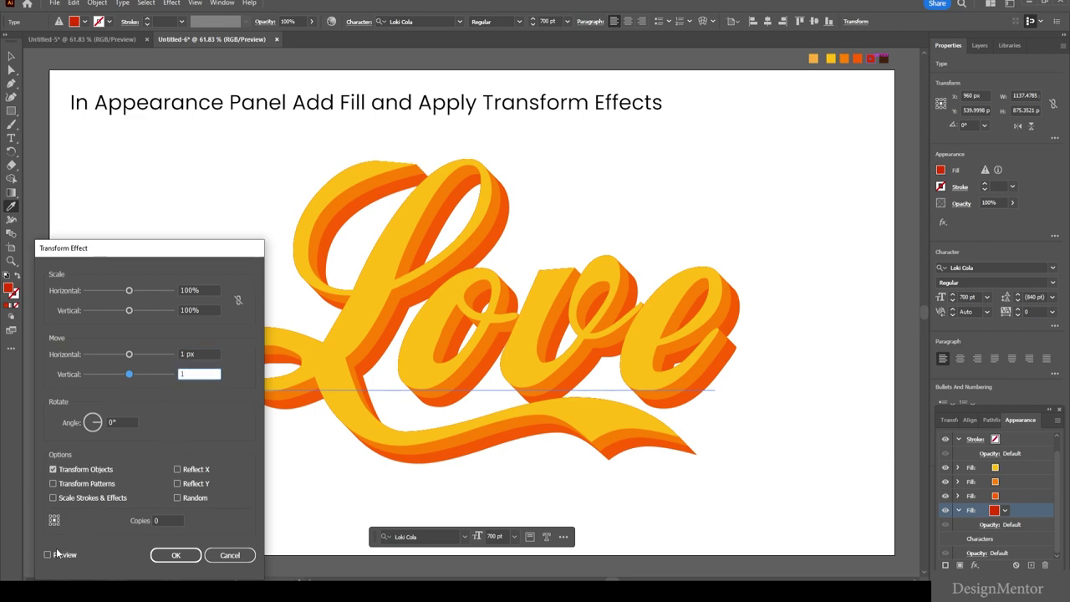
click(47, 554)
click(163, 520)
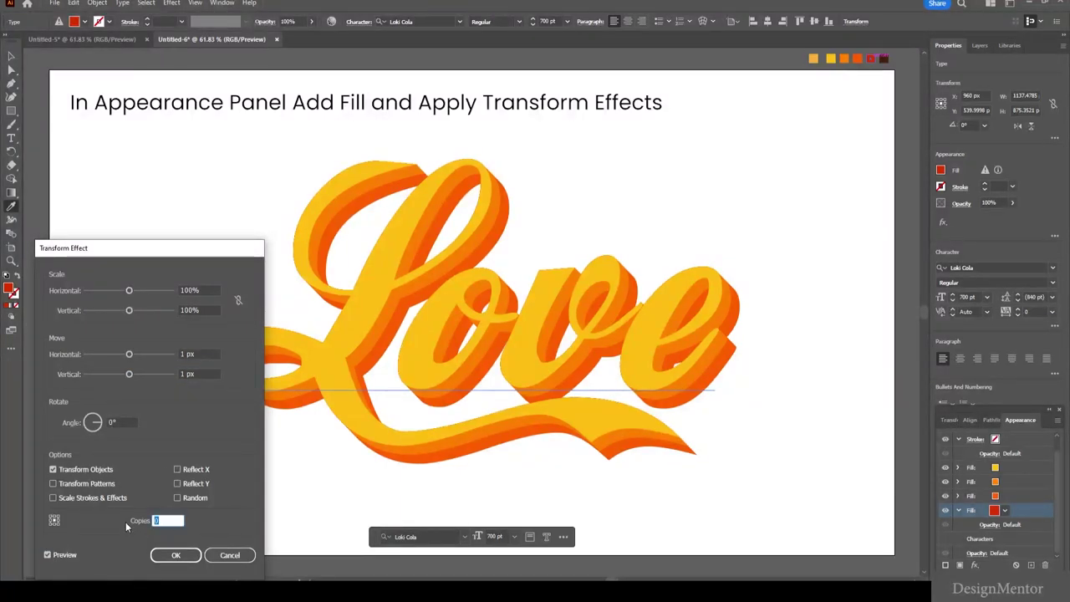
text(60)
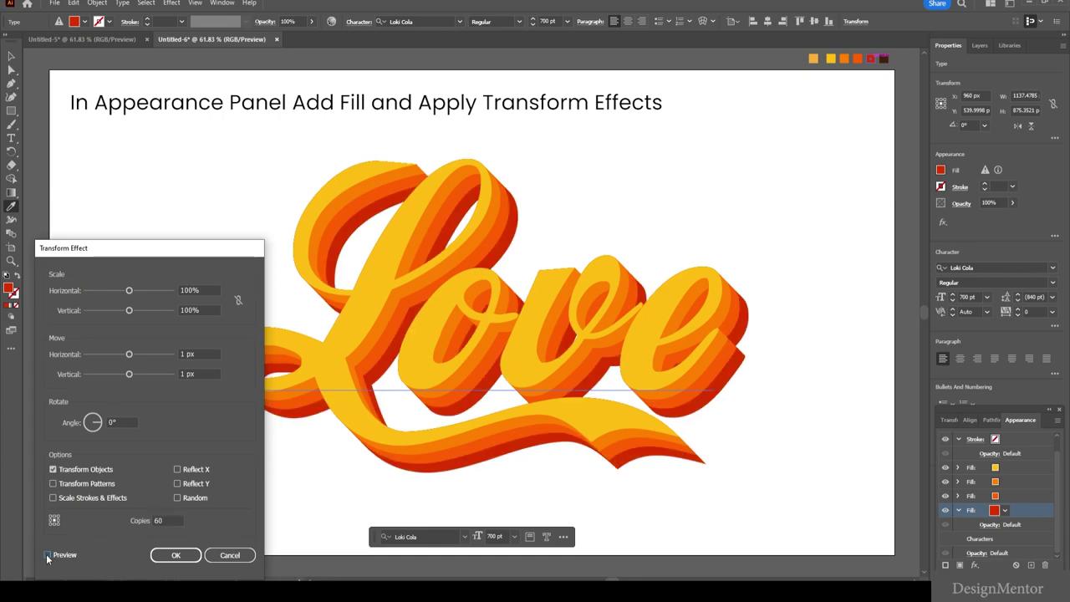
click(161, 556)
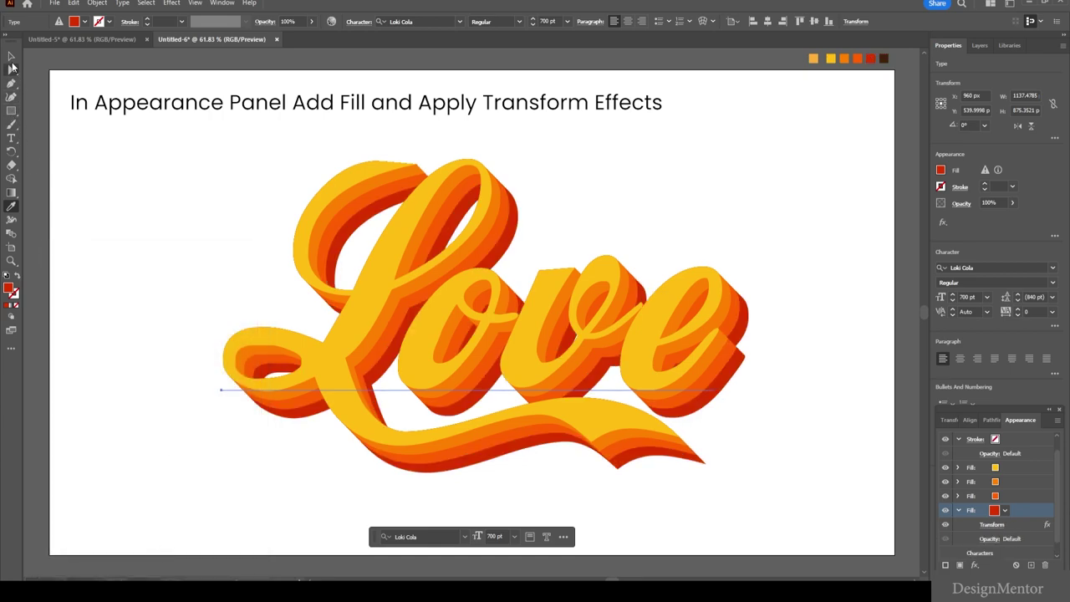
click(11, 56)
click(125, 104)
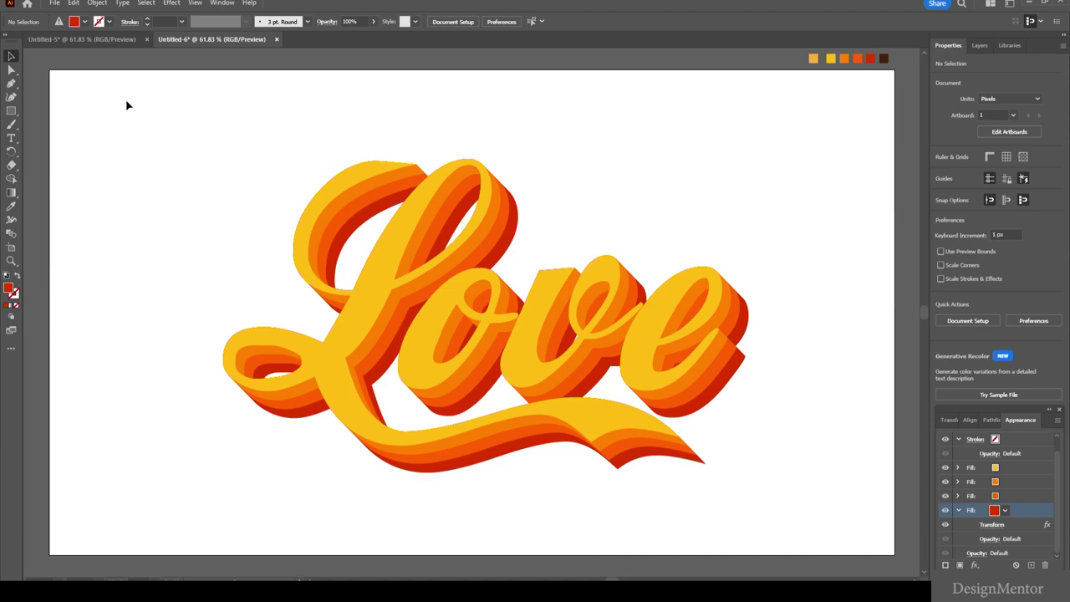
Duplicate the red bottom fill of Love and recolour the new copy dark brown.
click(378, 248)
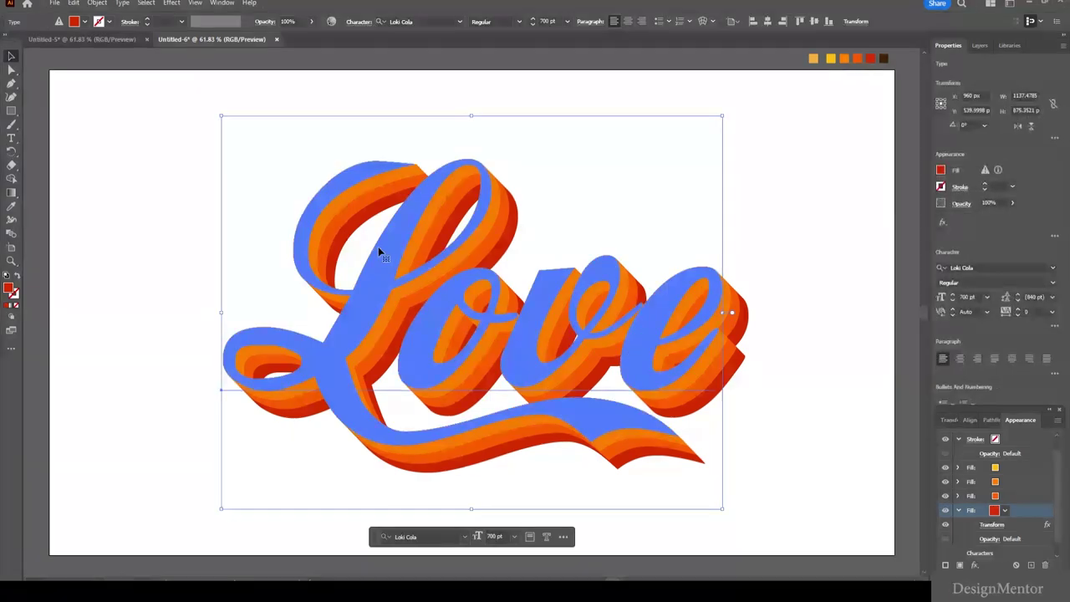
click(959, 512)
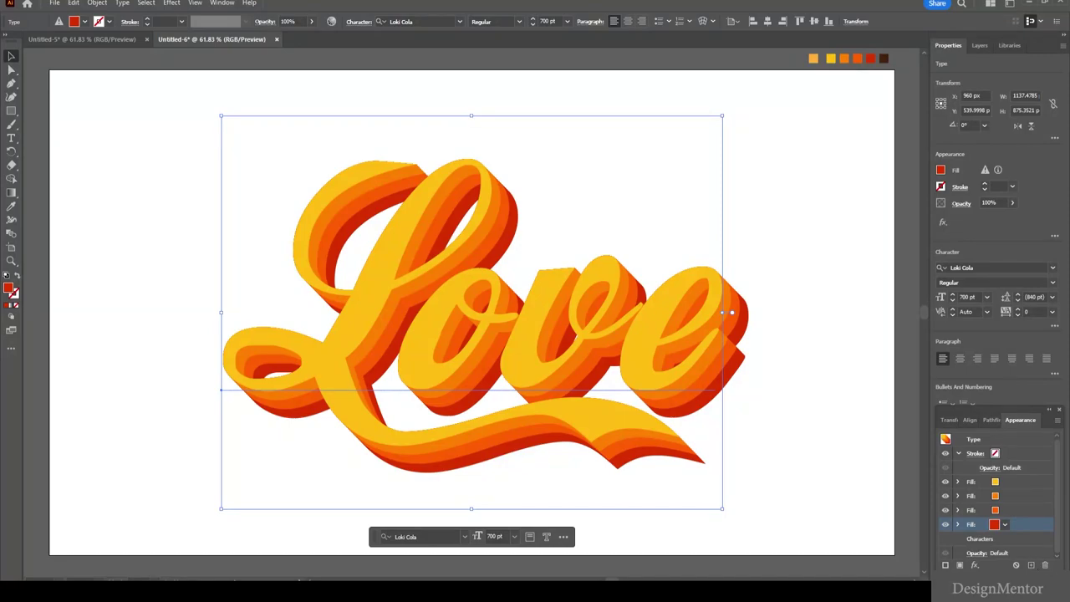
click(1030, 565)
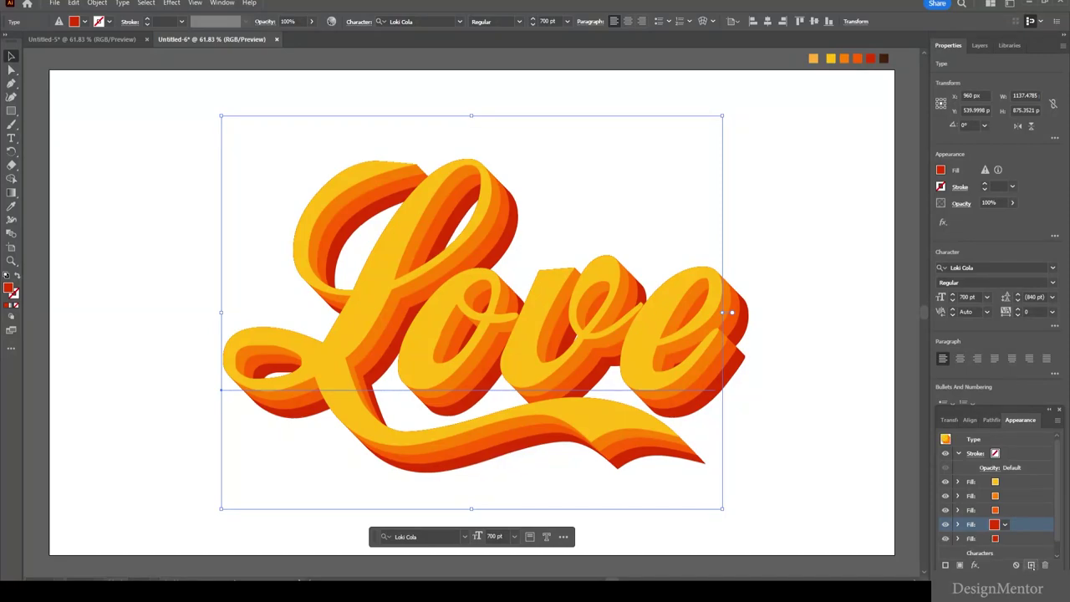
scroll(1041, 541, down, 1)
click(1028, 530)
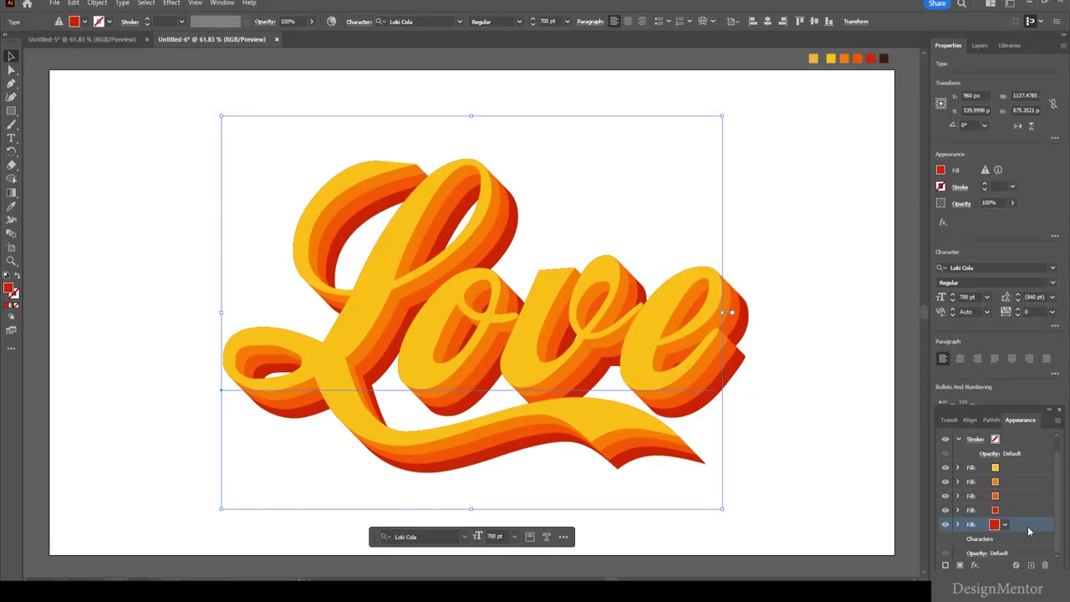
click(957, 524)
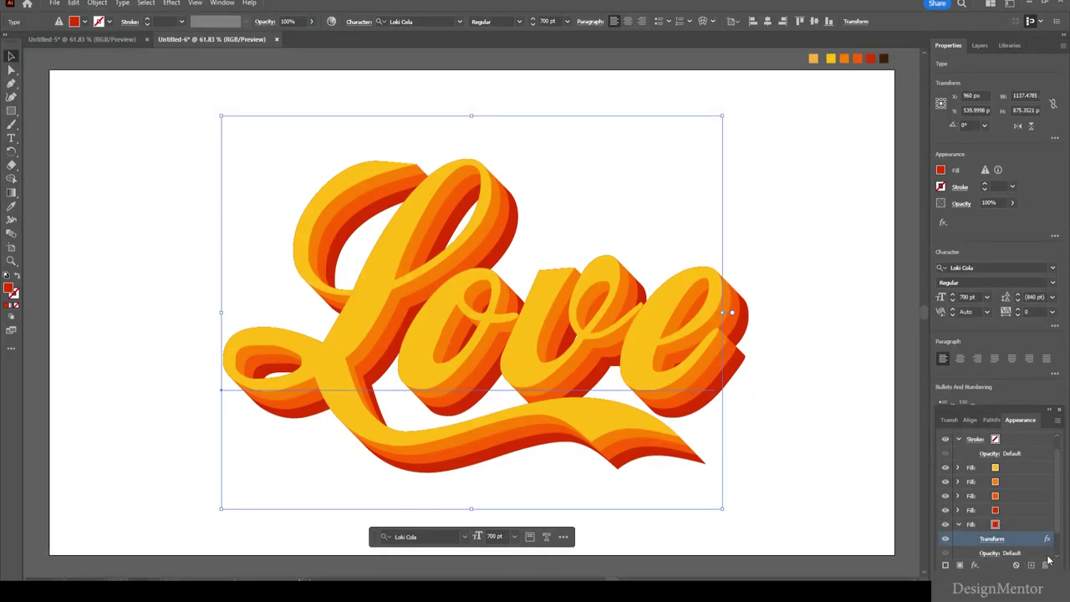
scroll(1041, 535, down, 1)
click(1034, 513)
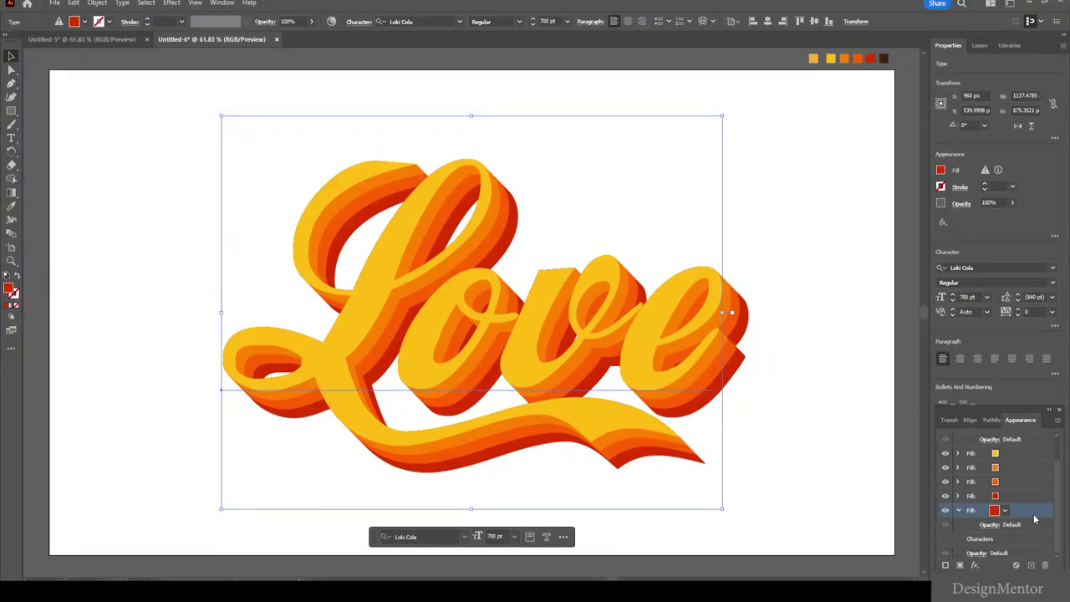
key(i)
click(884, 58)
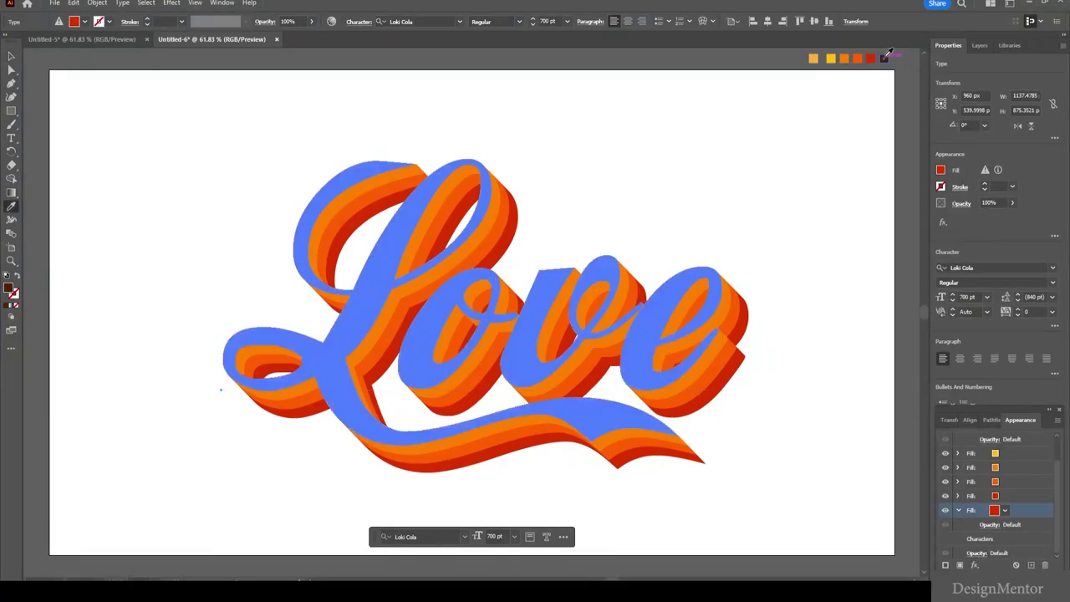
Give the dark brown fill a Transform effect with 1 px moves and 80 copies.
click(974, 565)
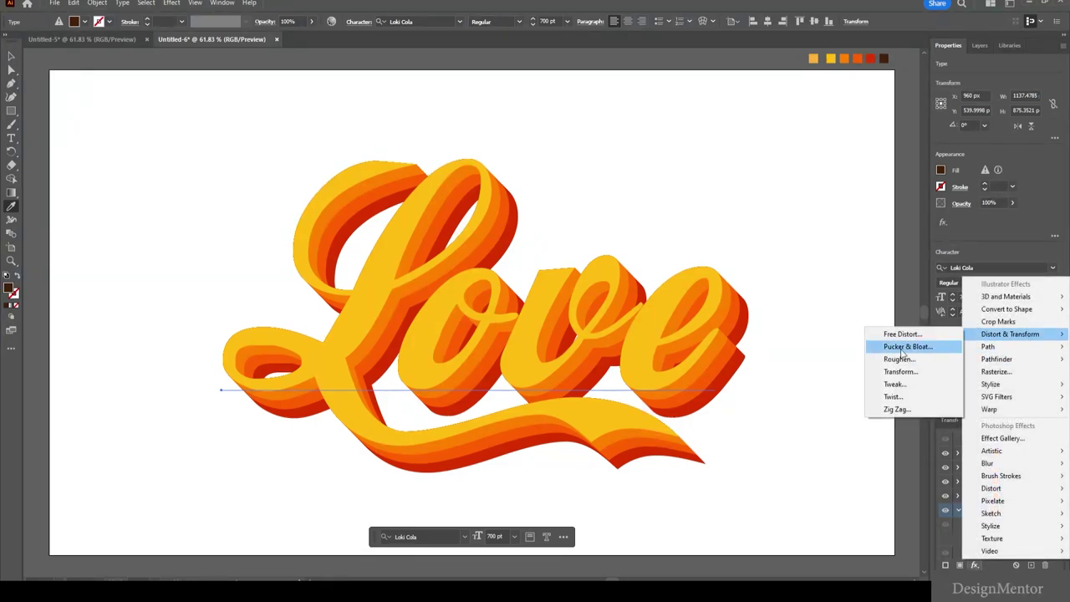
click(899, 371)
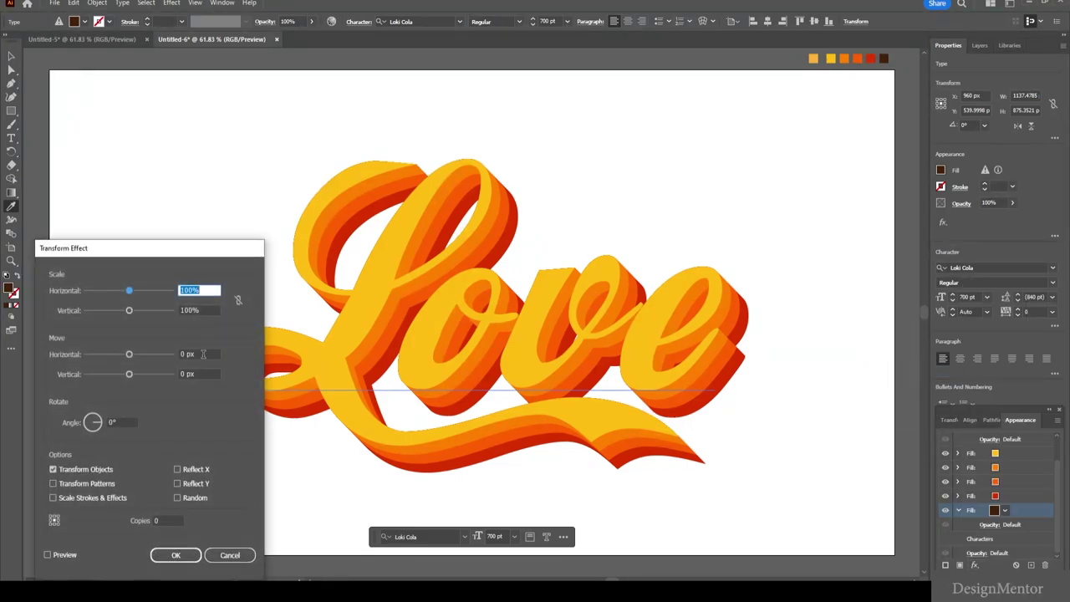
click(194, 356)
text(1)
key(Tab)
text(1)
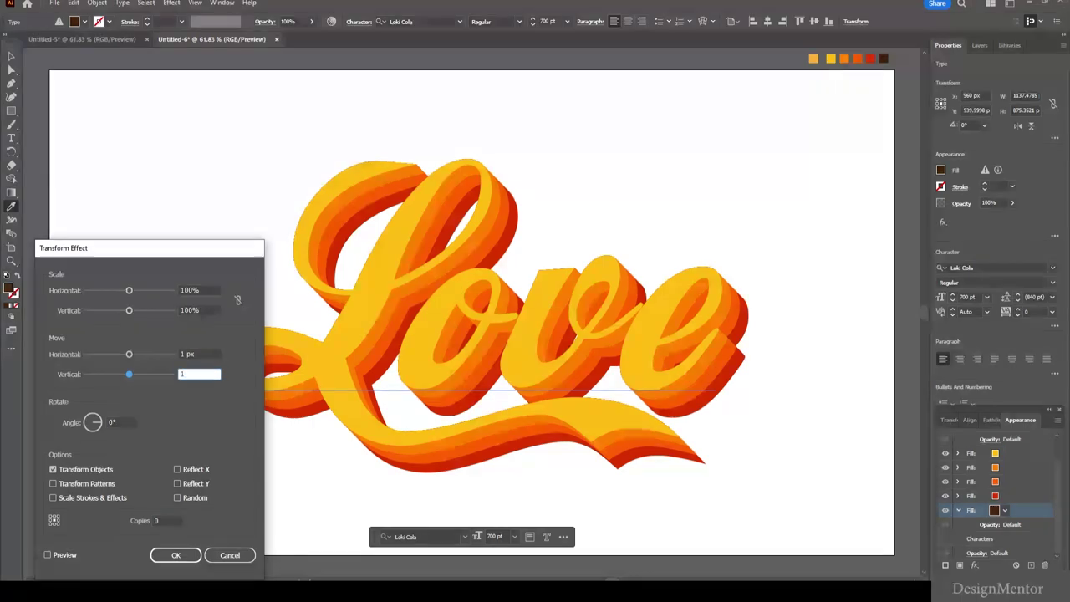
click(165, 522)
text(80)
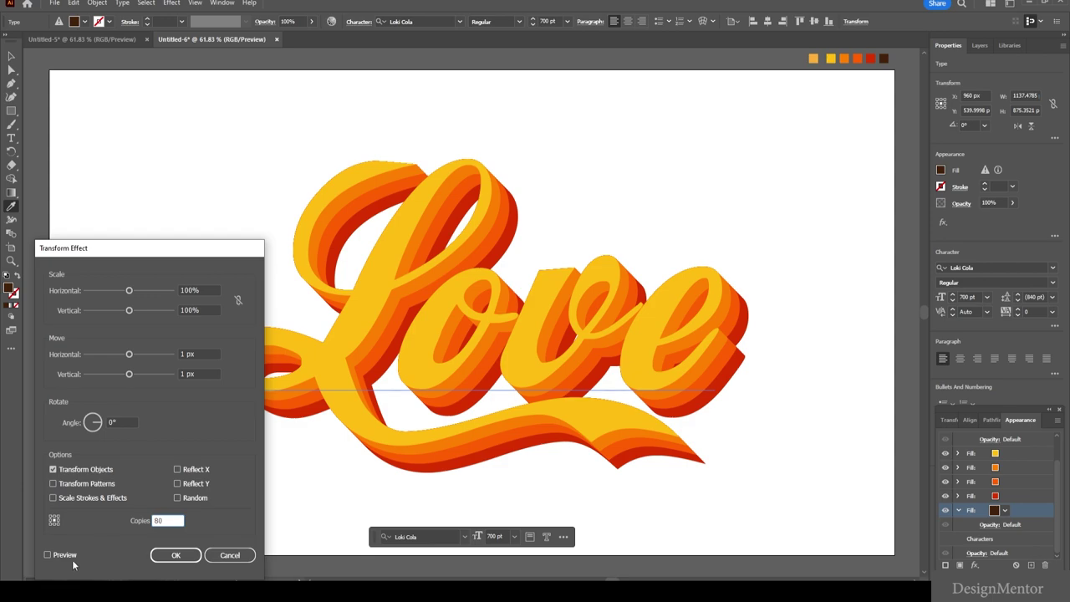
click(47, 554)
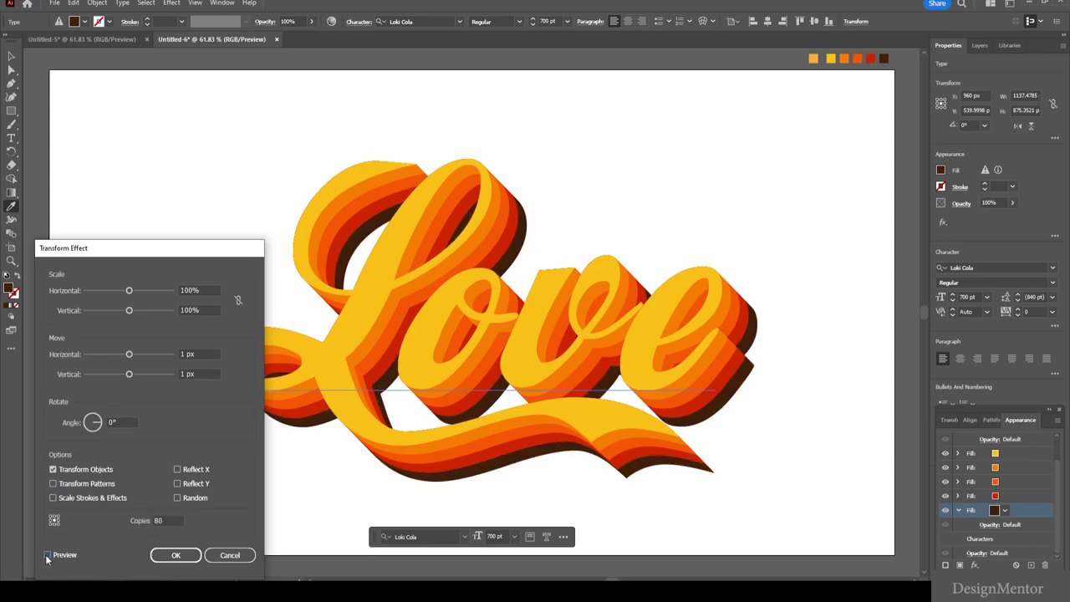
click(179, 557)
Deselect the artwork and sample light orange as the current fill colour.
key(v)
click(152, 112)
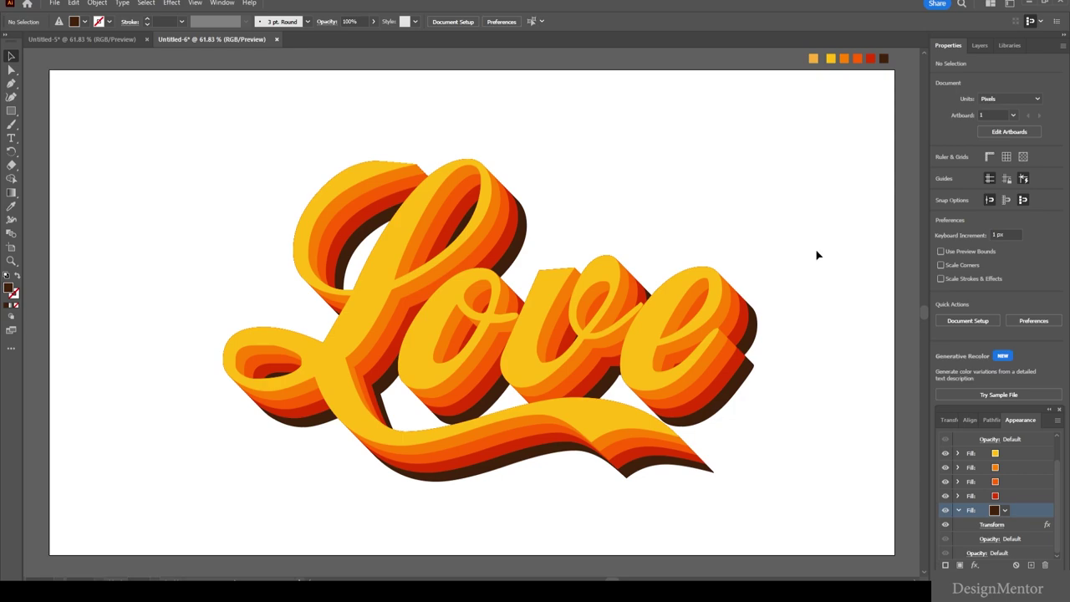
key(i)
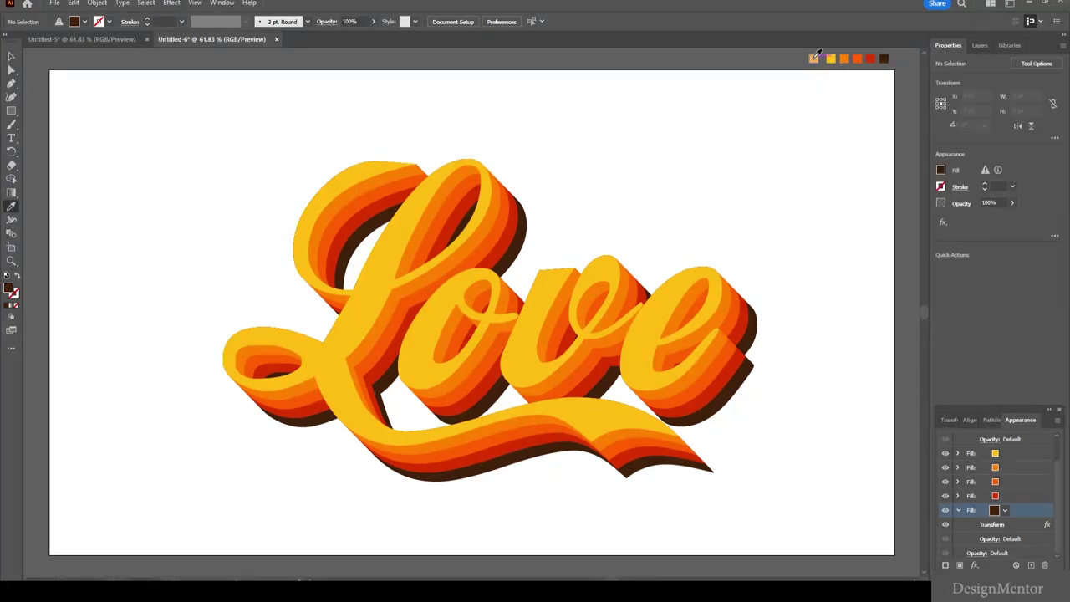
click(814, 57)
Draw a 1920 × 1080 px light orange rectangle and send it backward.
click(11, 110)
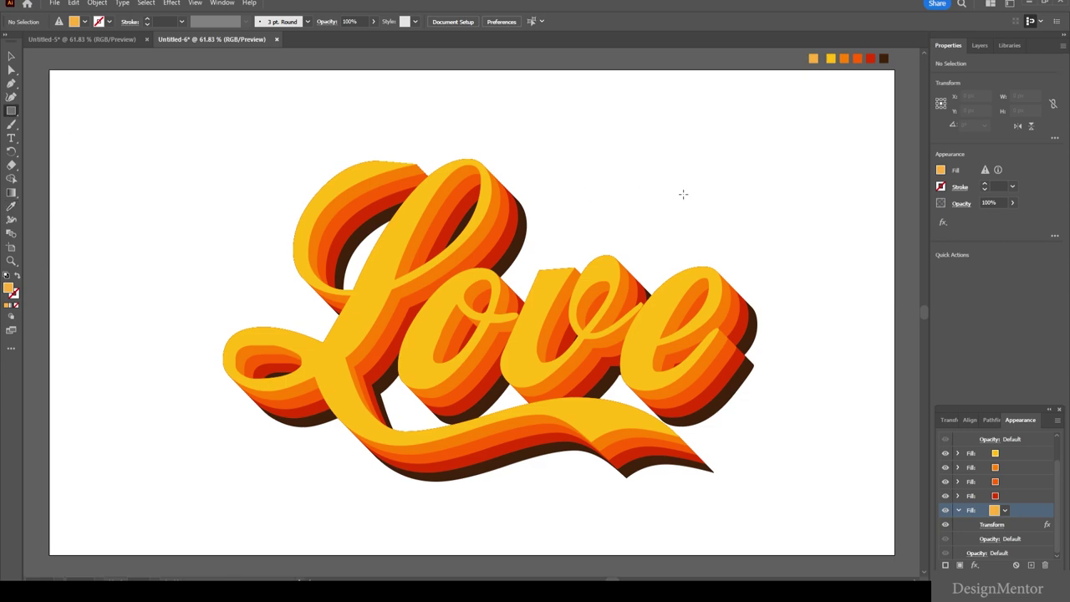
click(800, 202)
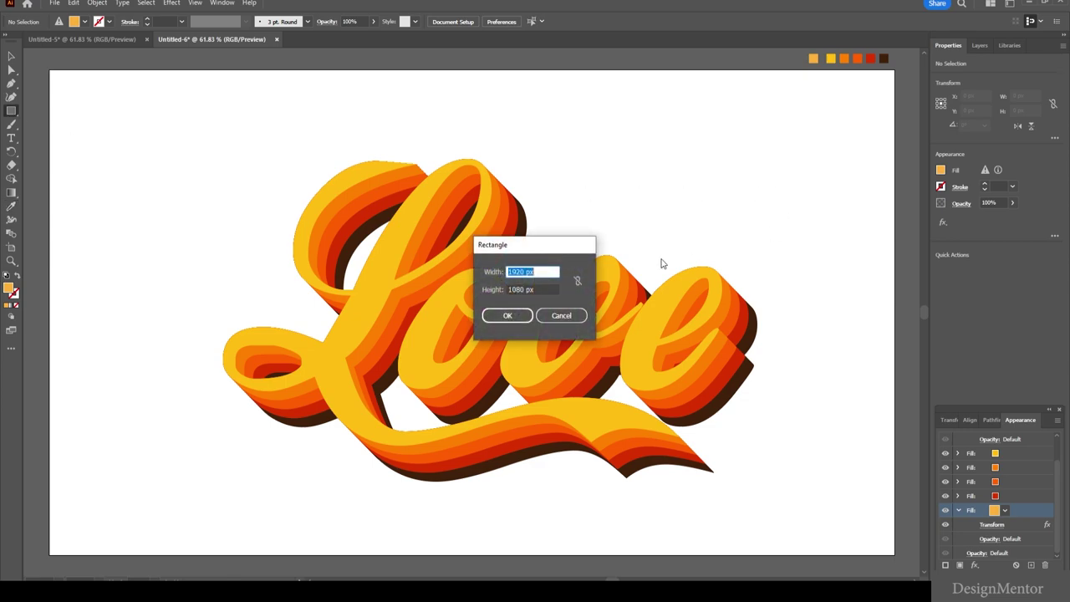
click(542, 291)
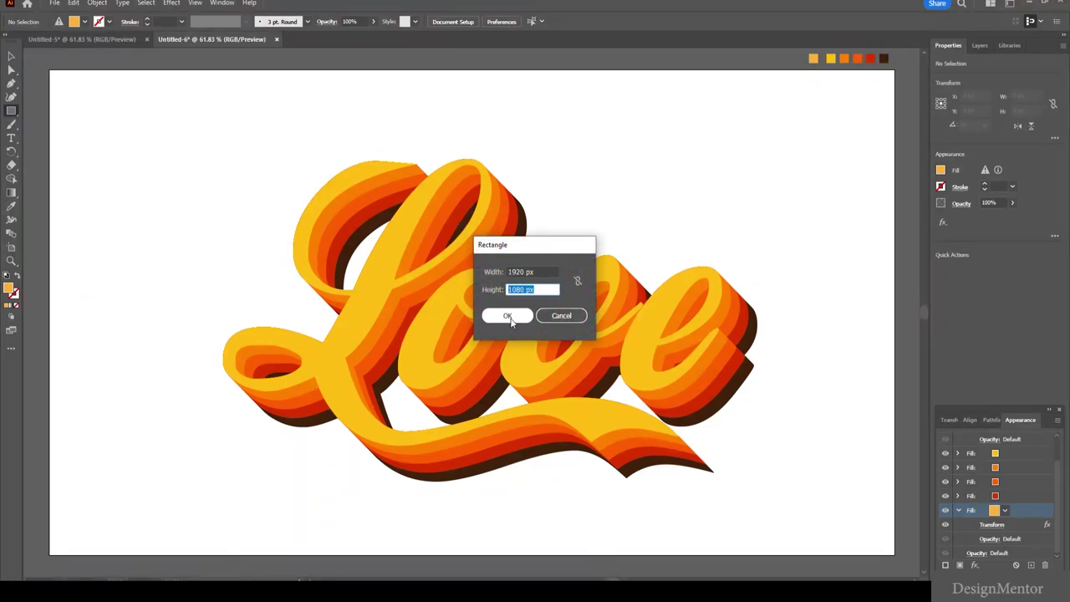
click(507, 316)
right_click(822, 339)
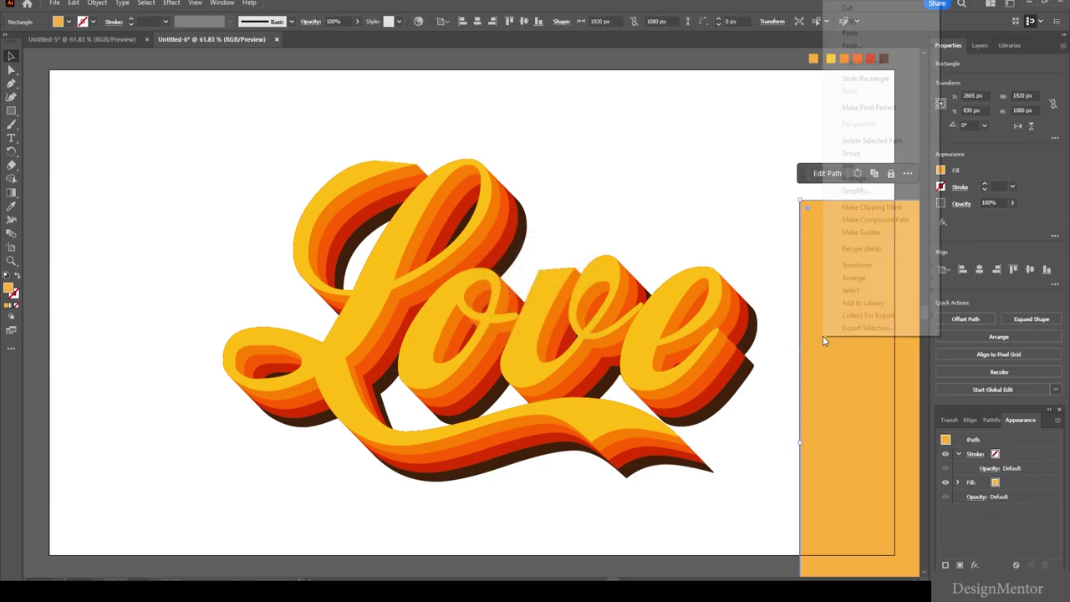
mouse_move(854, 278)
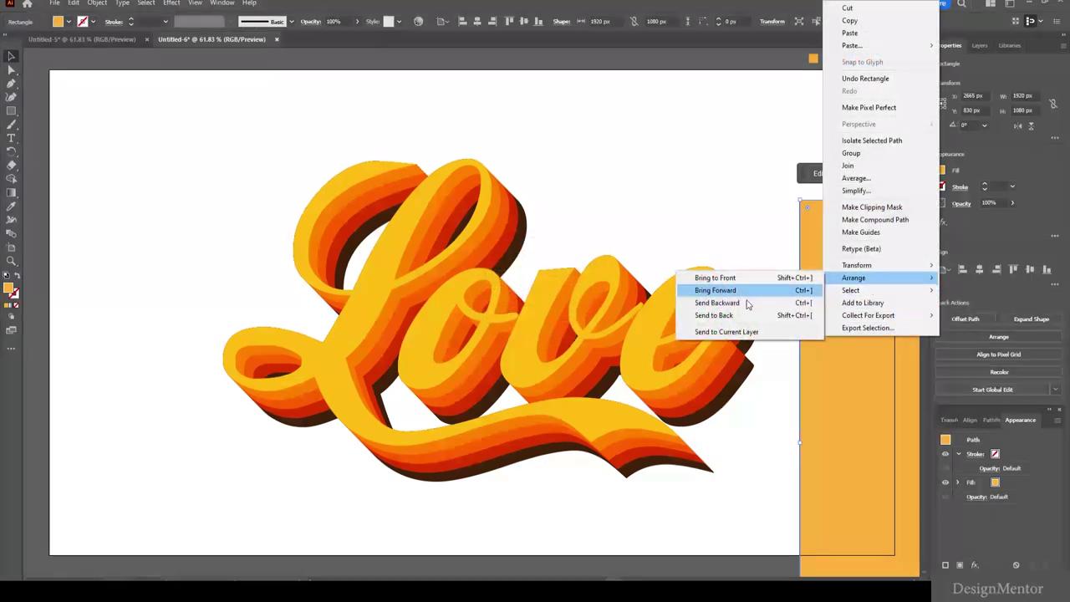
click(747, 305)
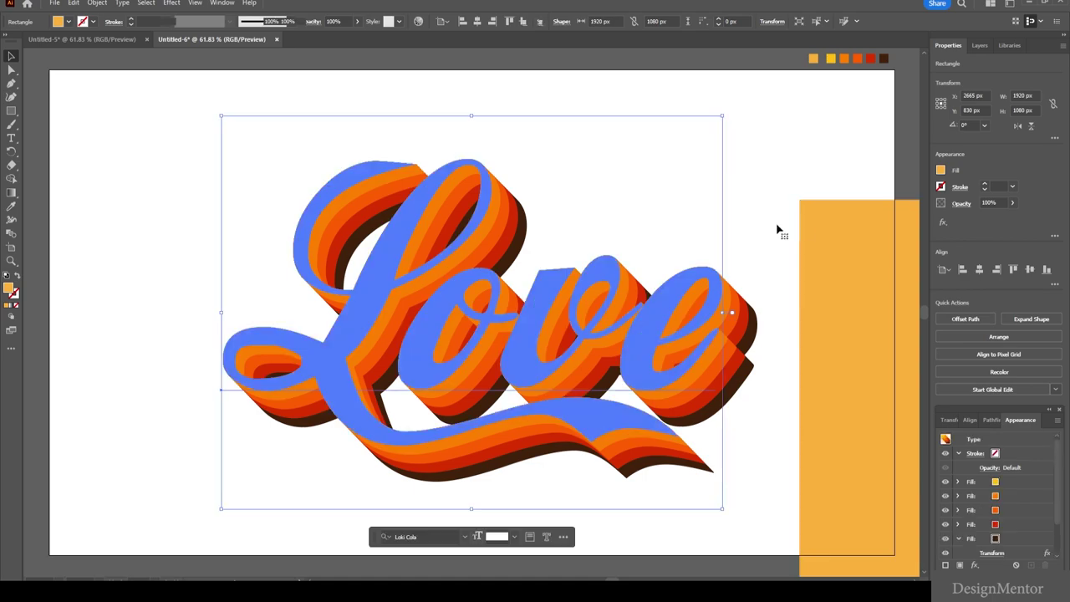
Send the rectangle to the back, centre it on the artboard, and lock it.
click(830, 225)
right_click(830, 225)
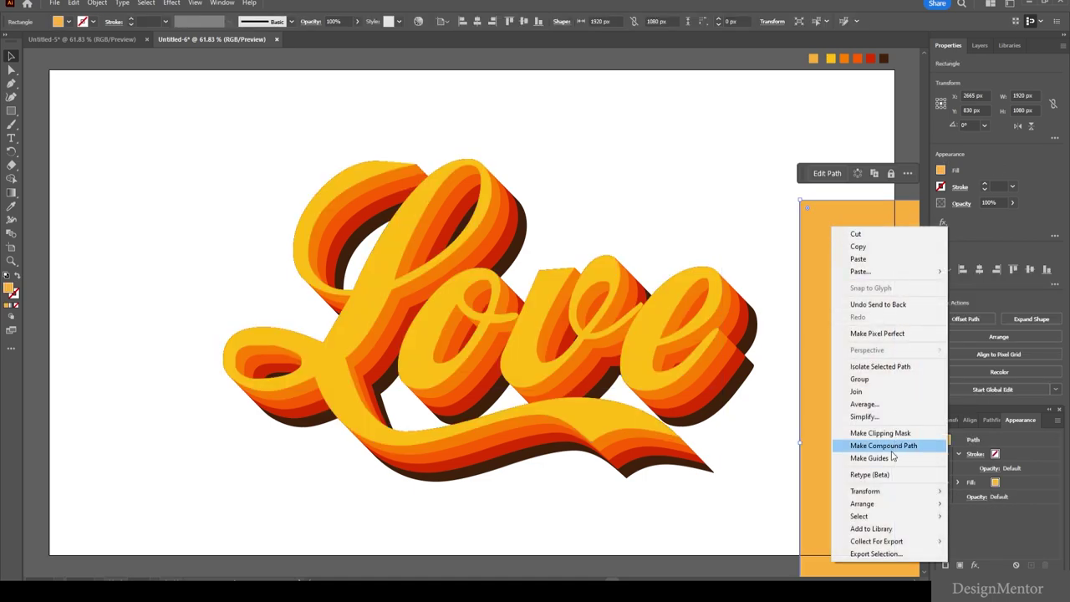
mouse_move(862, 503)
click(762, 543)
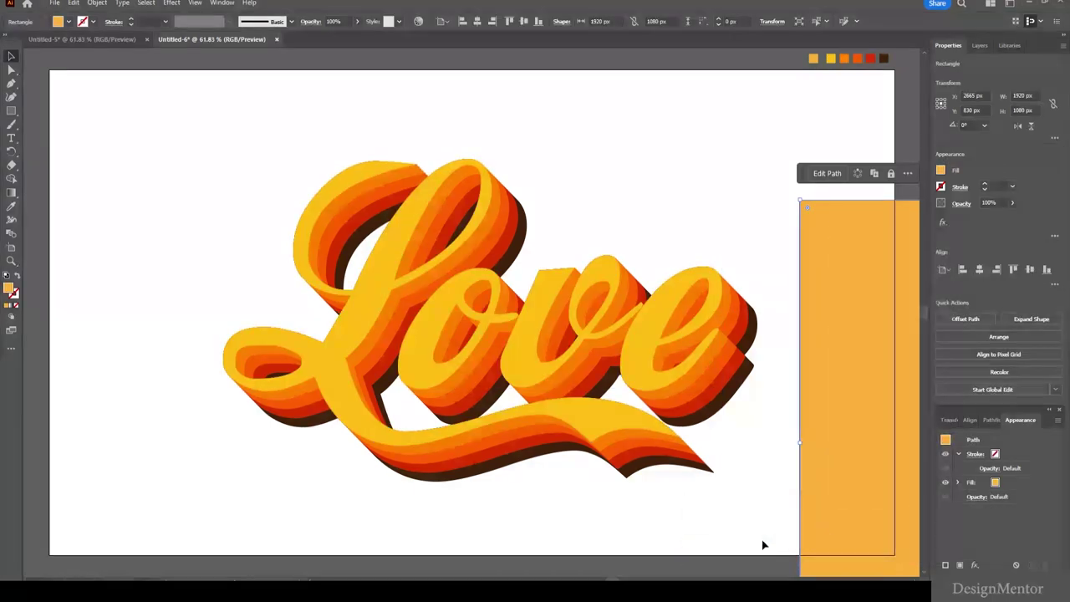
click(980, 269)
click(1030, 269)
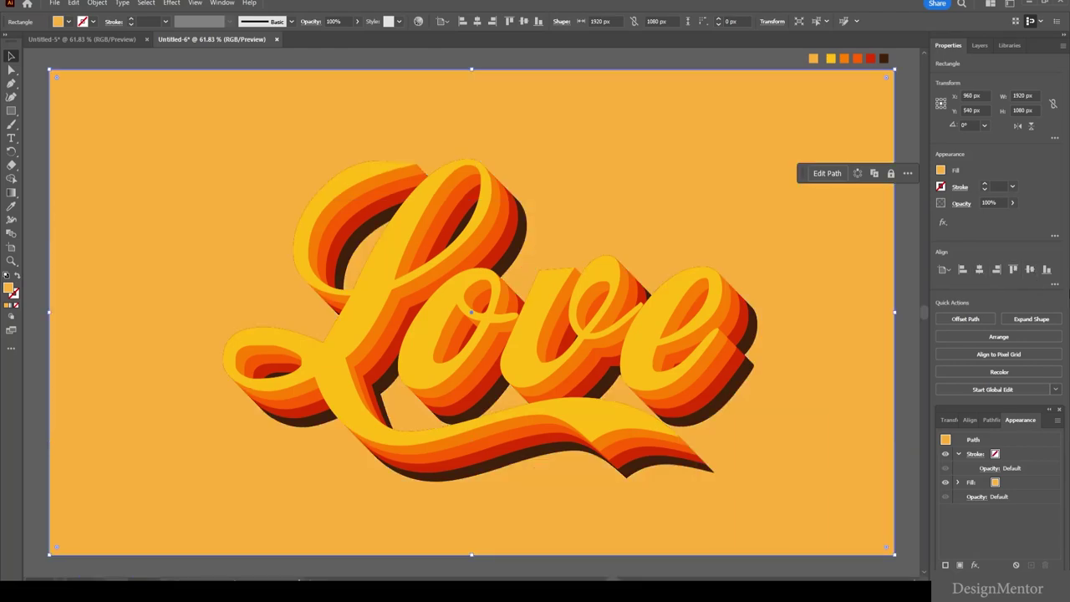
click(97, 3)
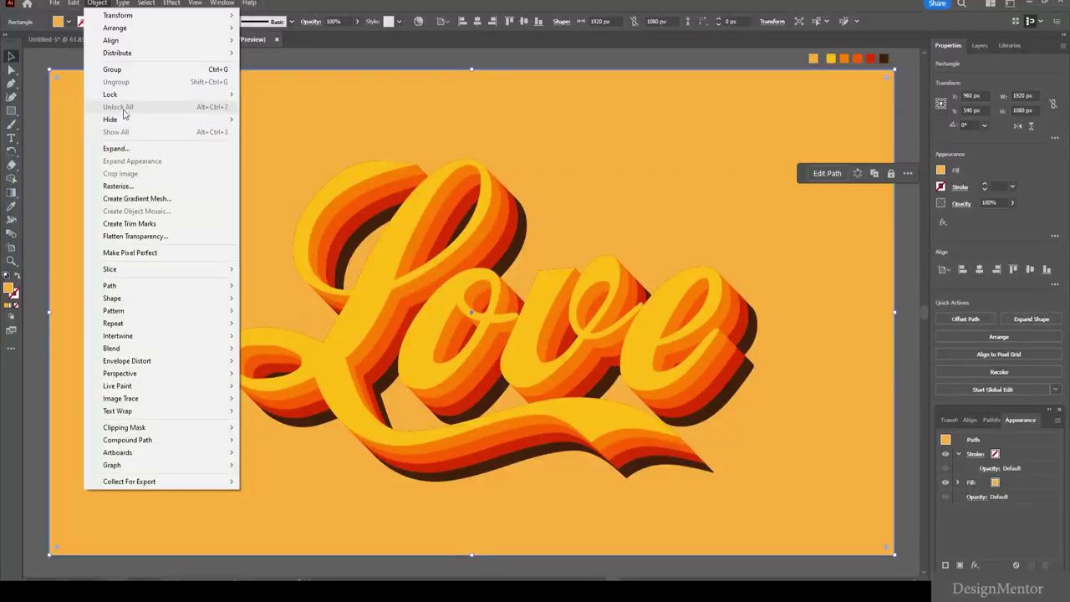
mouse_move(110, 94)
click(269, 93)
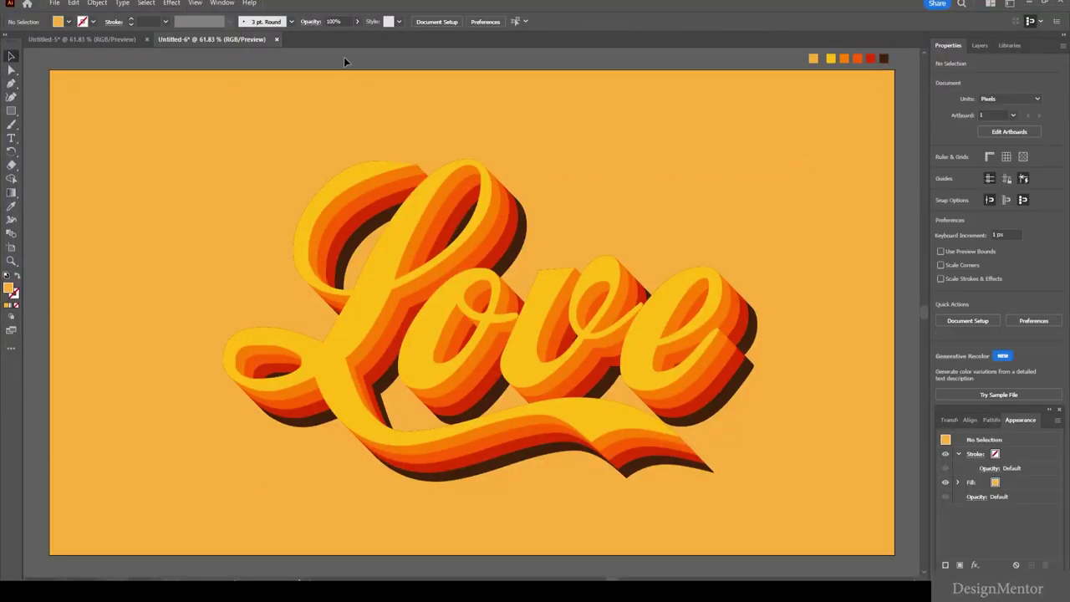
Deselect the lettering and unlock the background rectangle with Object > Unlock All.
click(249, 155)
key(Escape)
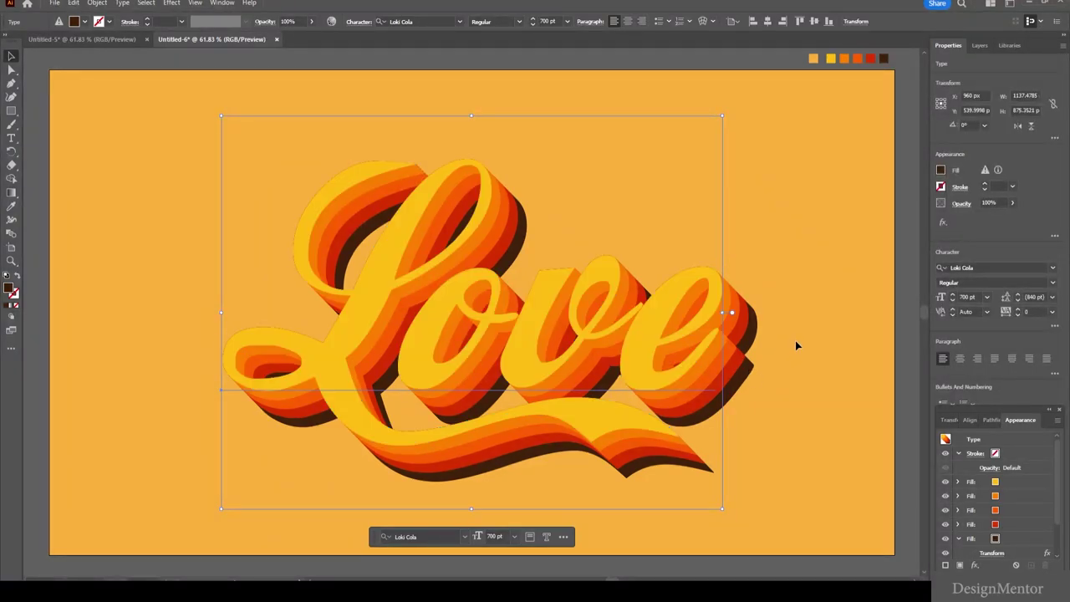
click(811, 342)
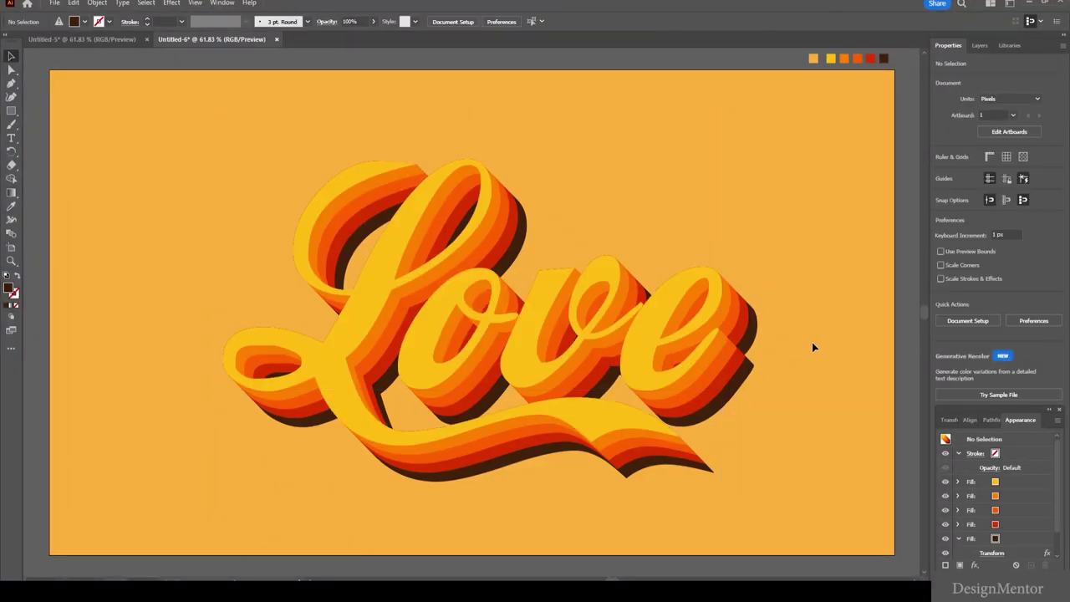
click(97, 2)
click(119, 107)
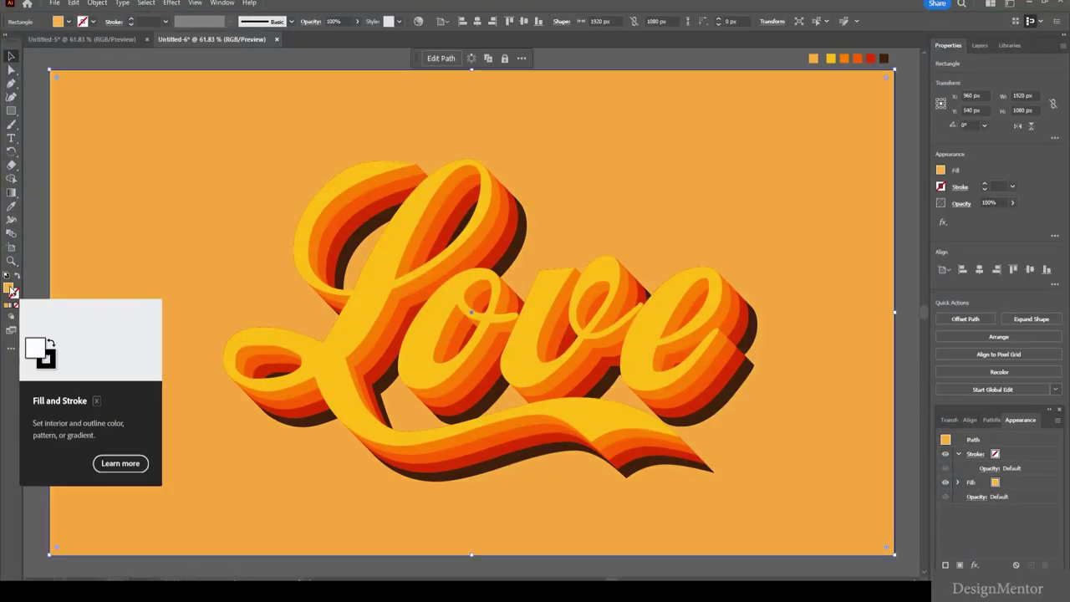
Change the background rectangle's fill to a pale cream (#ffe5c2).
double_click(12, 290)
click(783, 208)
drag(771, 199, 728, 196)
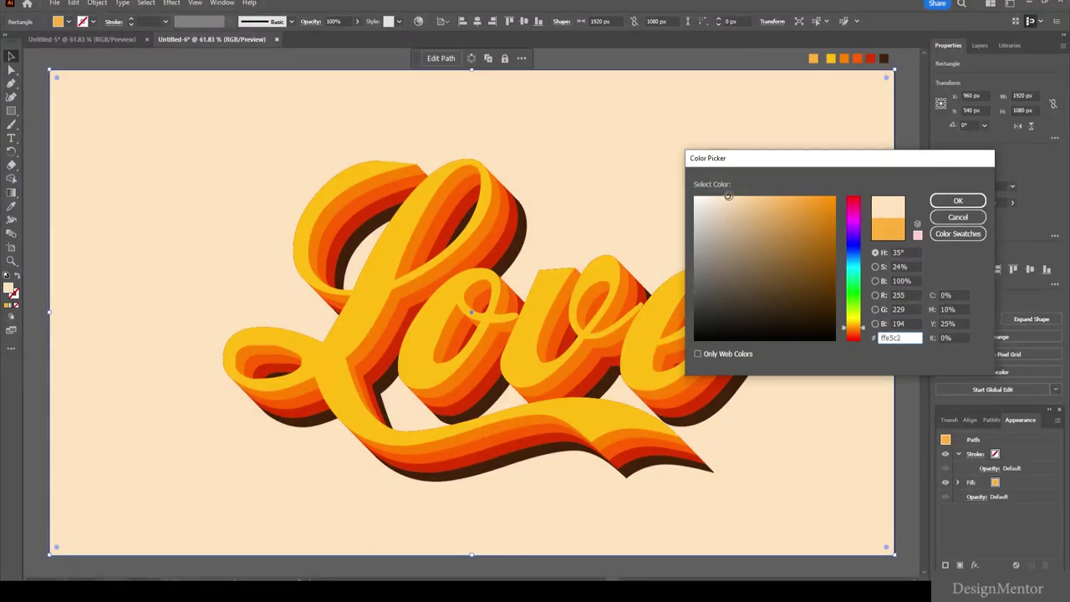
click(958, 200)
Reselect the background rectangle and lock it in place with Object > Lock > Selection.
click(657, 53)
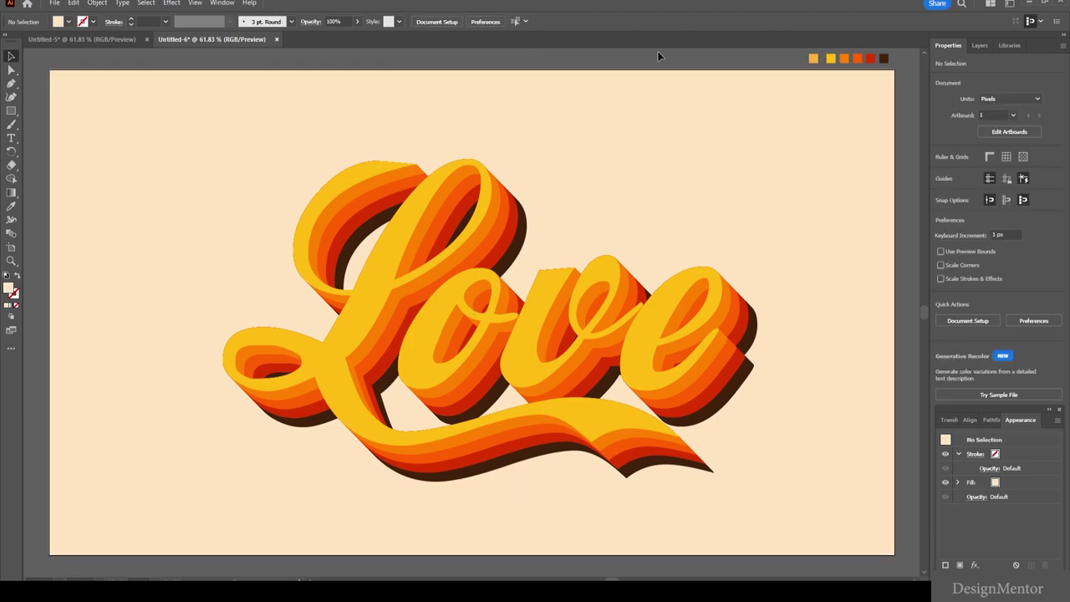
click(134, 129)
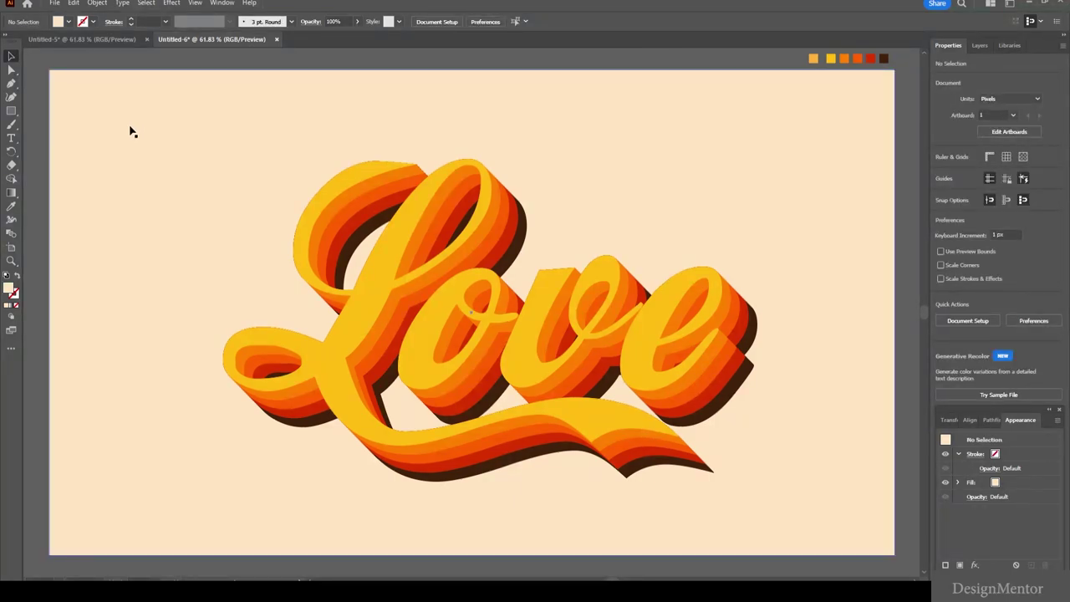
click(97, 3)
mouse_move(110, 40)
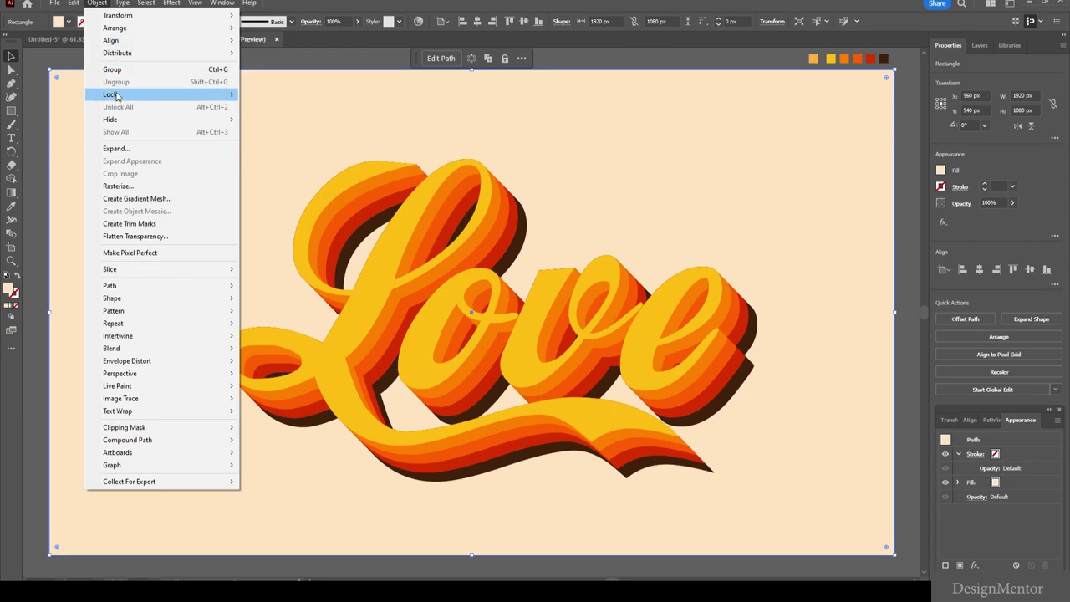
mouse_move(113, 93)
click(276, 94)
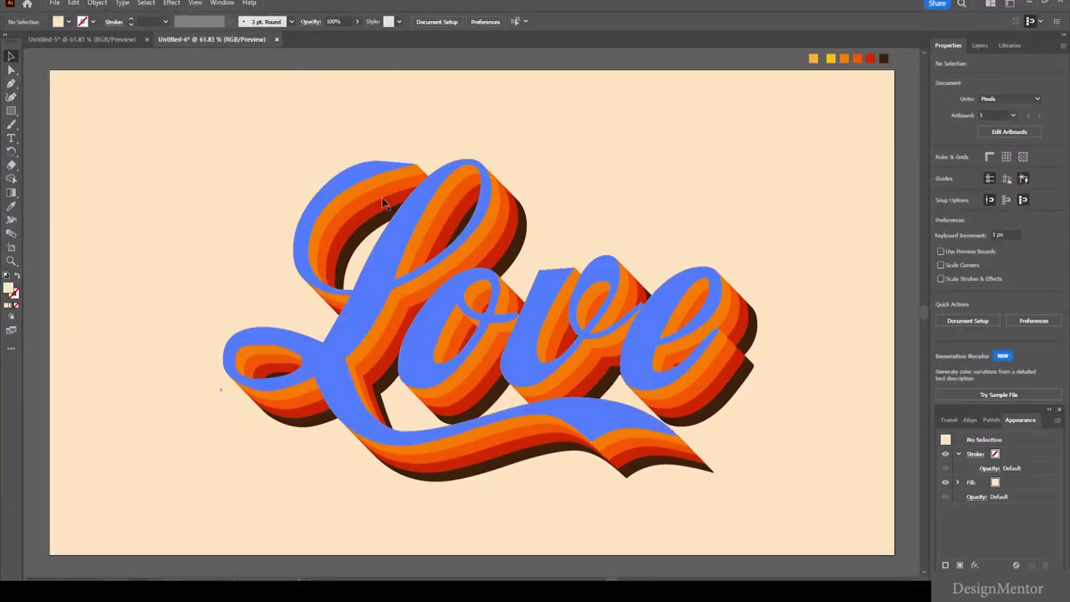
Add a white 3 pt stroke above the Love lettering's top yellow fill.
click(408, 245)
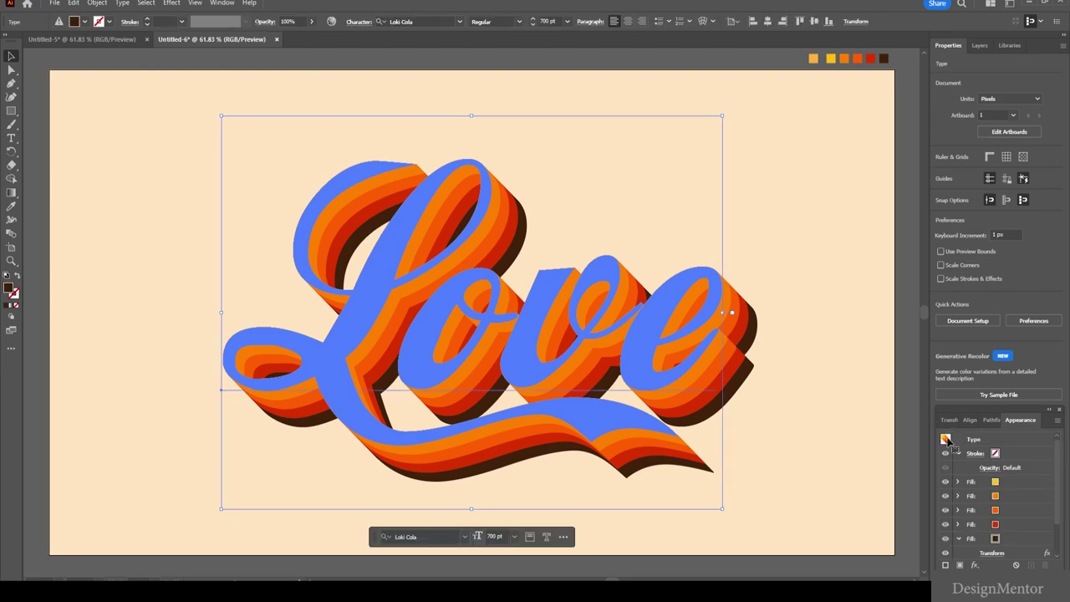
click(1029, 484)
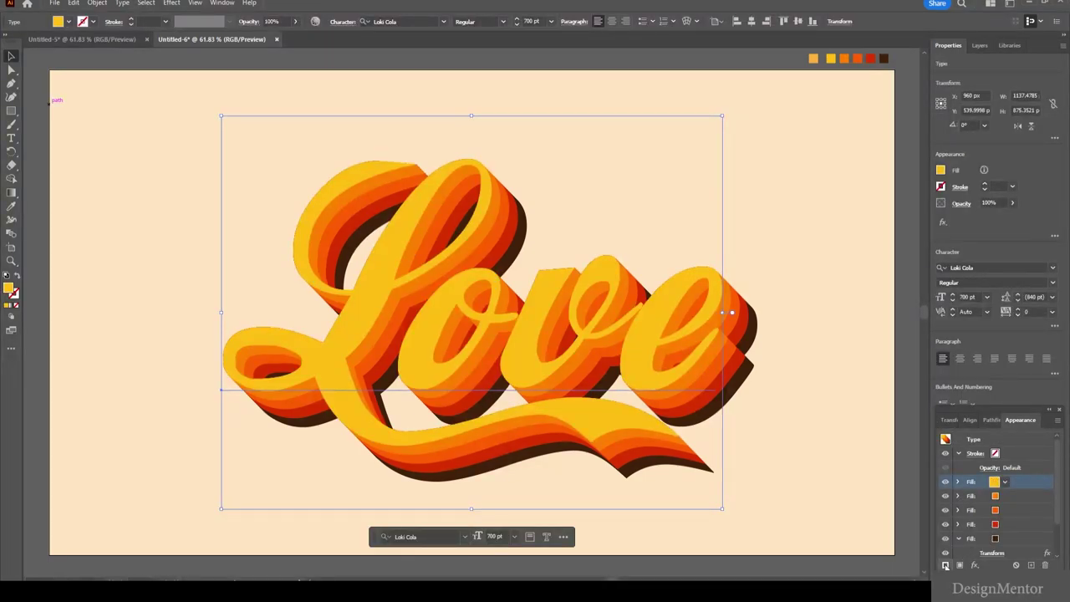
click(945, 565)
click(994, 482)
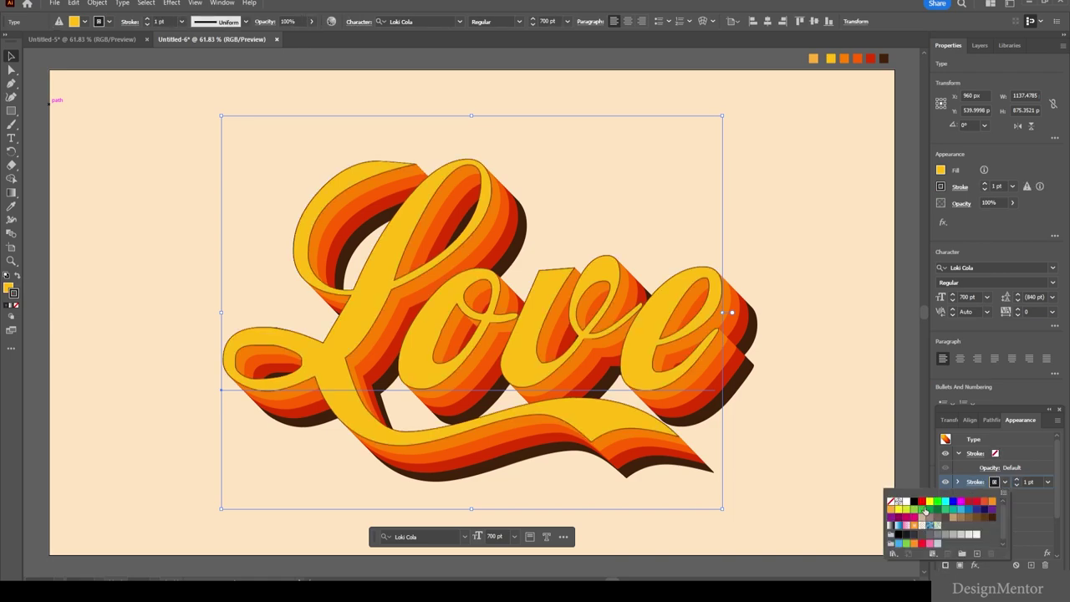
click(905, 501)
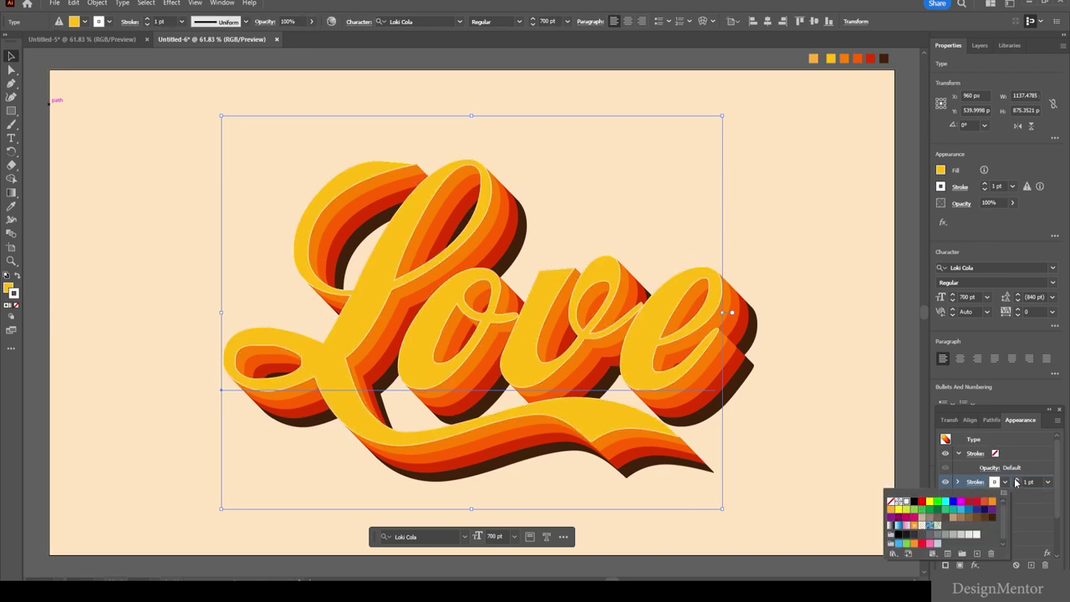
click(1016, 480)
click(1016, 480)
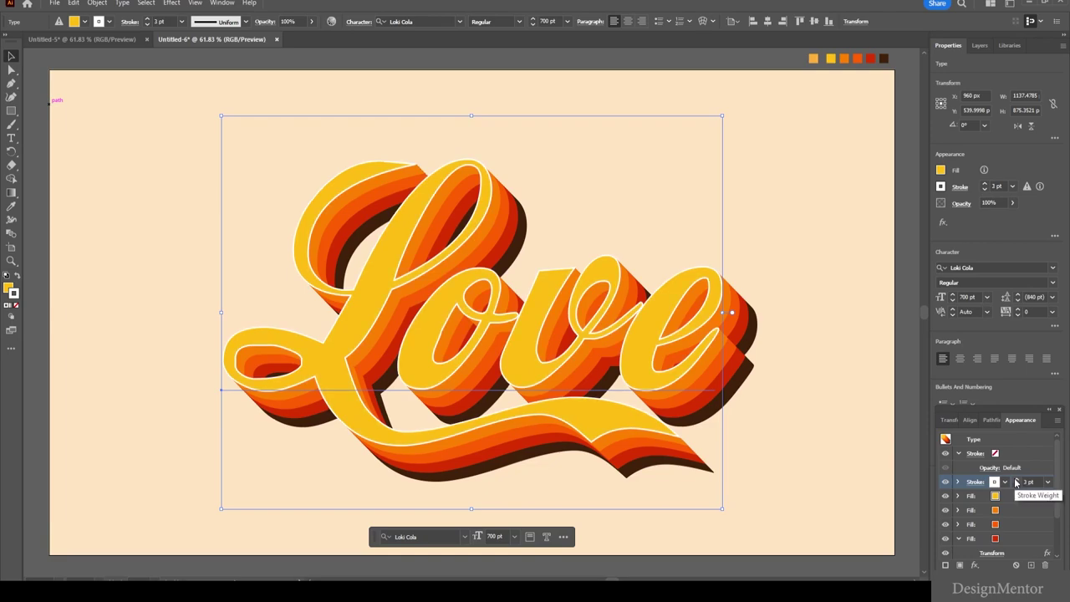
click(1017, 479)
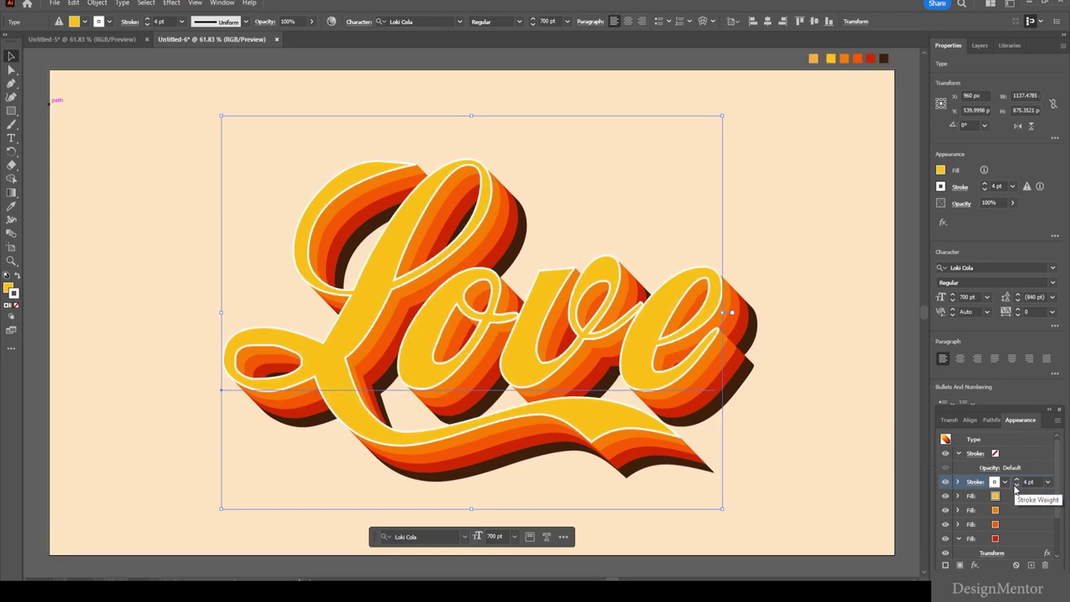
click(1016, 487)
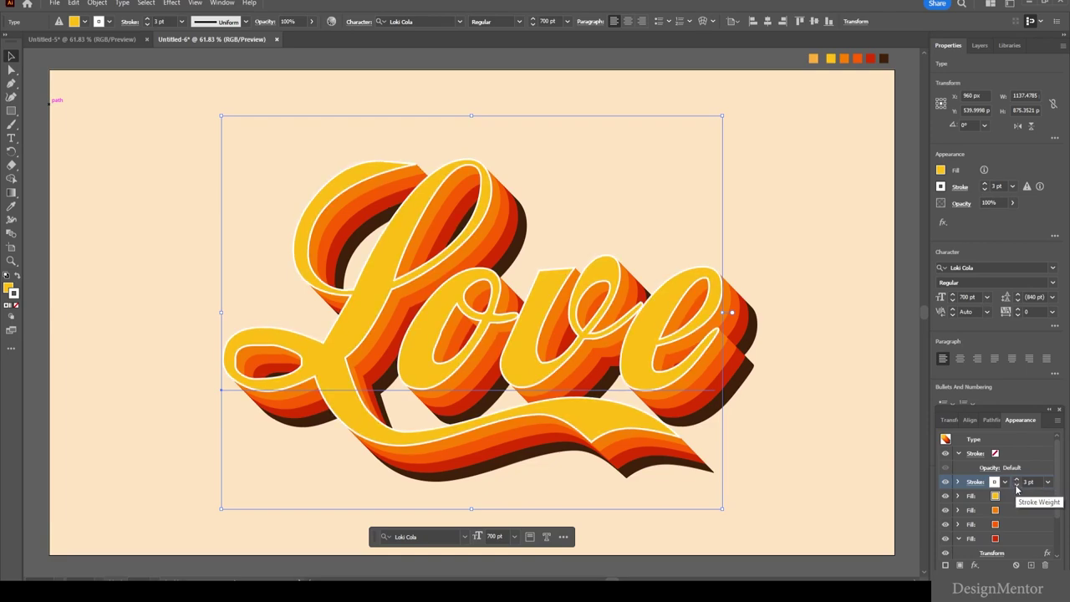
click(816, 368)
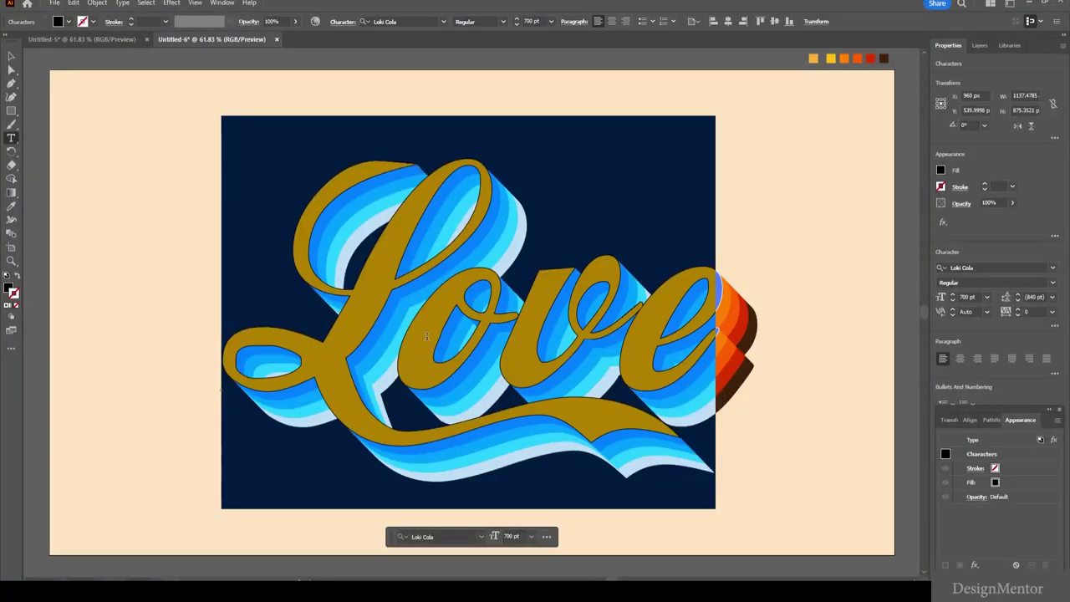
Replace the lettering text with 'Hope' and deselect it.
text(Ho)
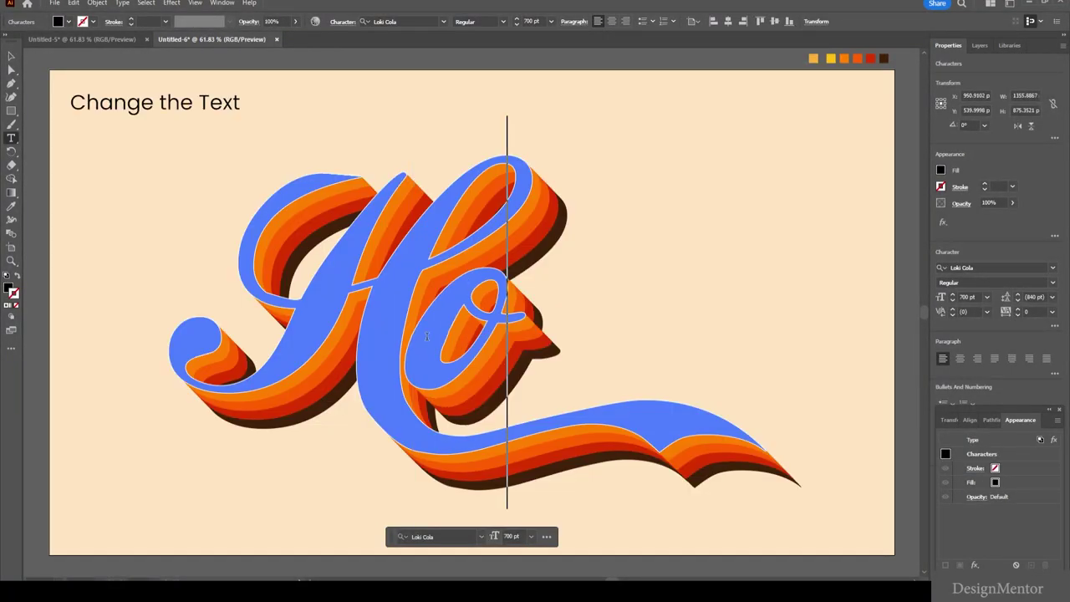
text(pe)
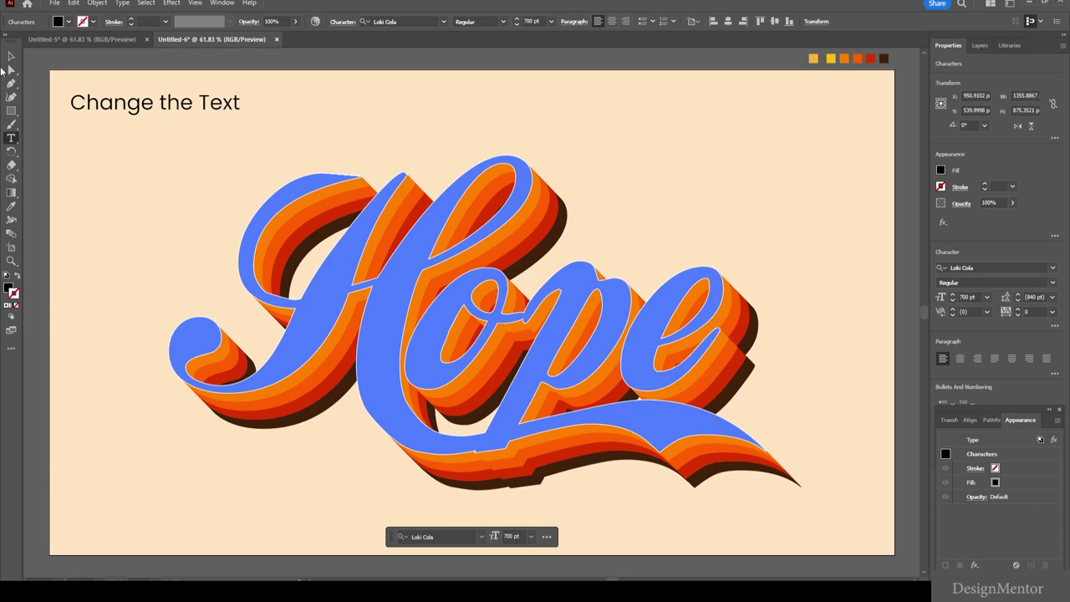
click(11, 55)
click(124, 86)
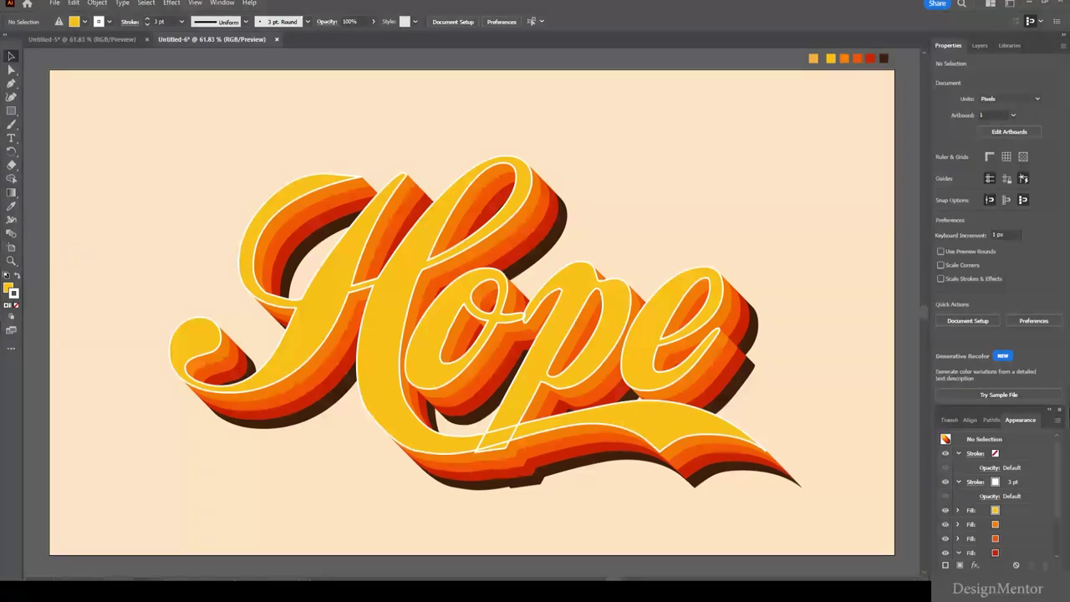
Change the 'Hope' lettering back to 'Love' and deselect it.
double_click(580, 263)
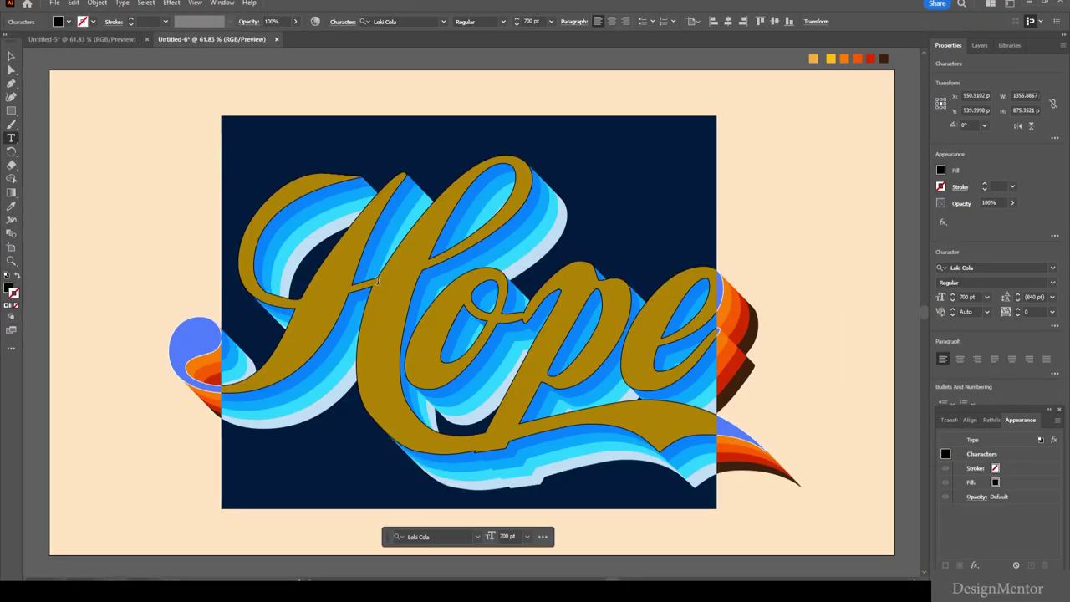
text(L)
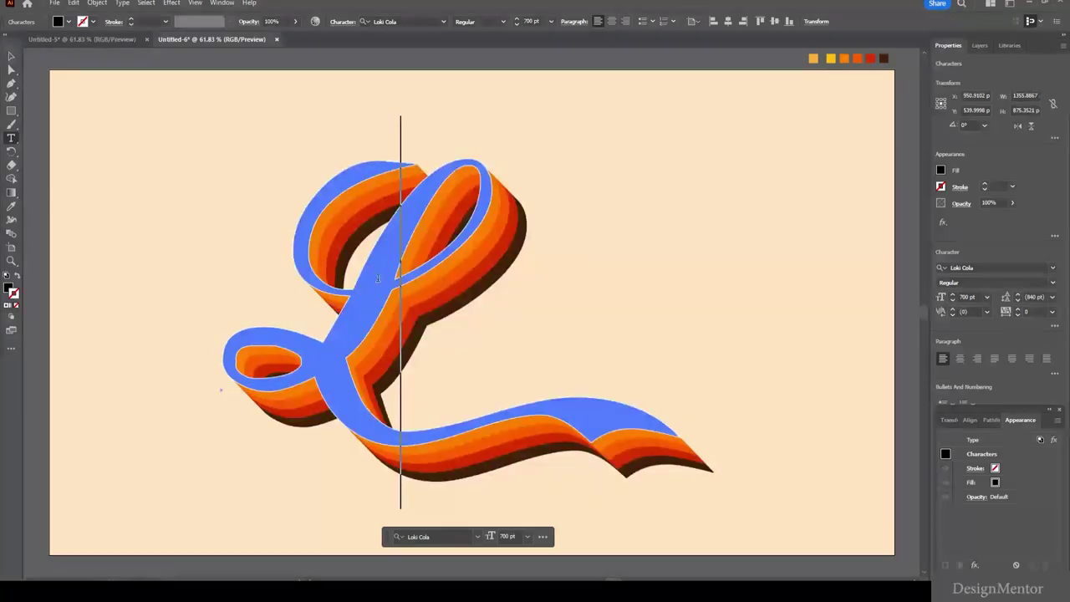
text(ove)
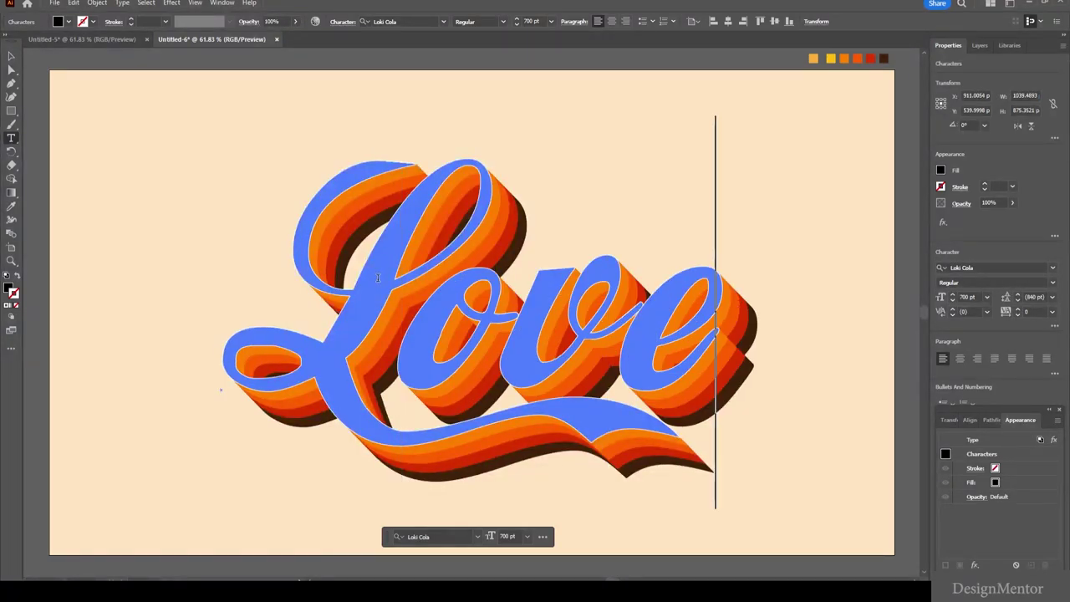
key(Escape)
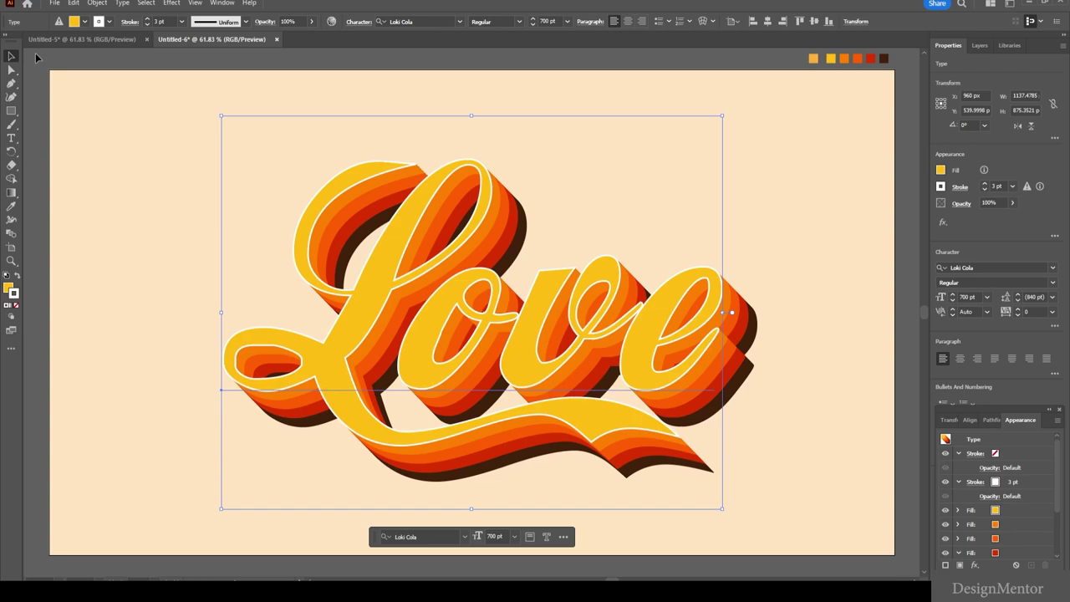
click(35, 53)
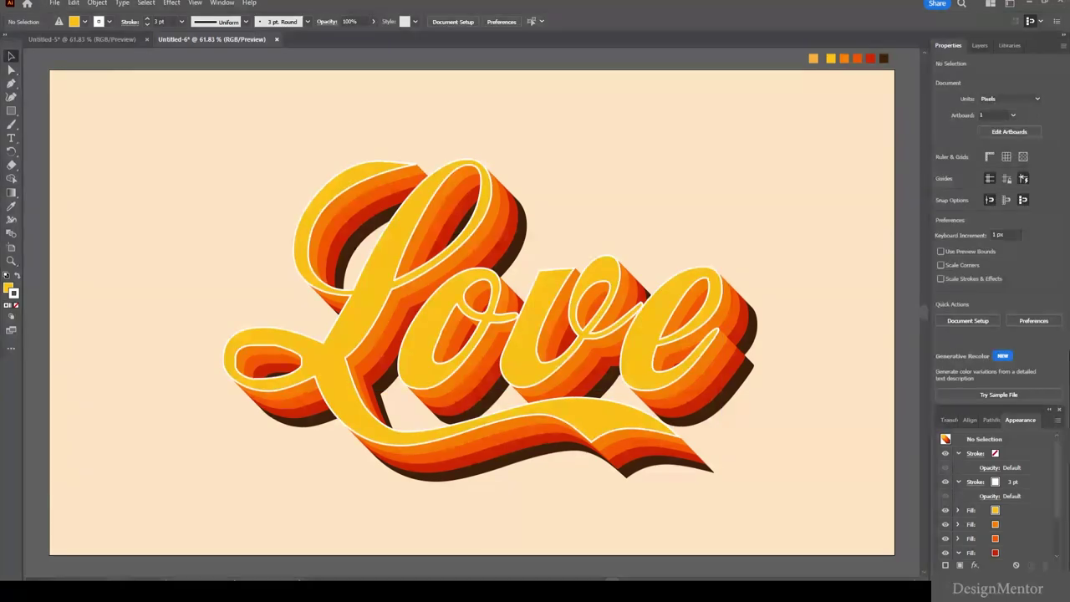